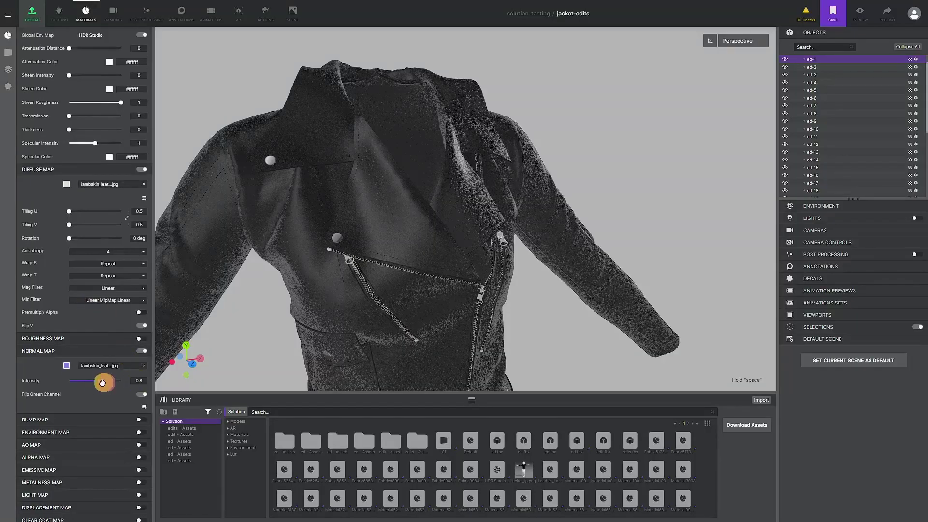
Set the normal map intensity of the jacket's leather material to 0.5
{"action": "left_click_drag", "start_coordinate": [104, 380], "coordinate": [98, 383]}
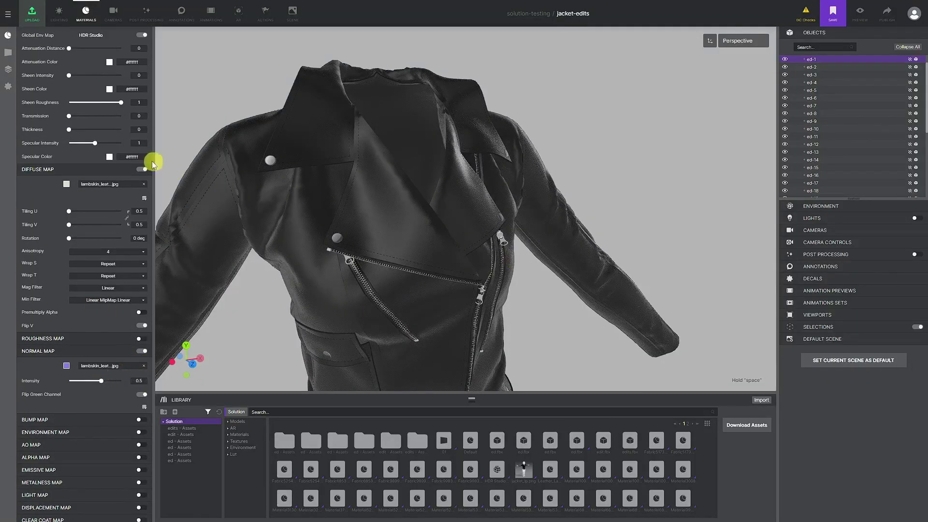
{"action": "scroll", "coordinate": [143, 162], "scroll_direction": "up", "scroll_amount": 3}
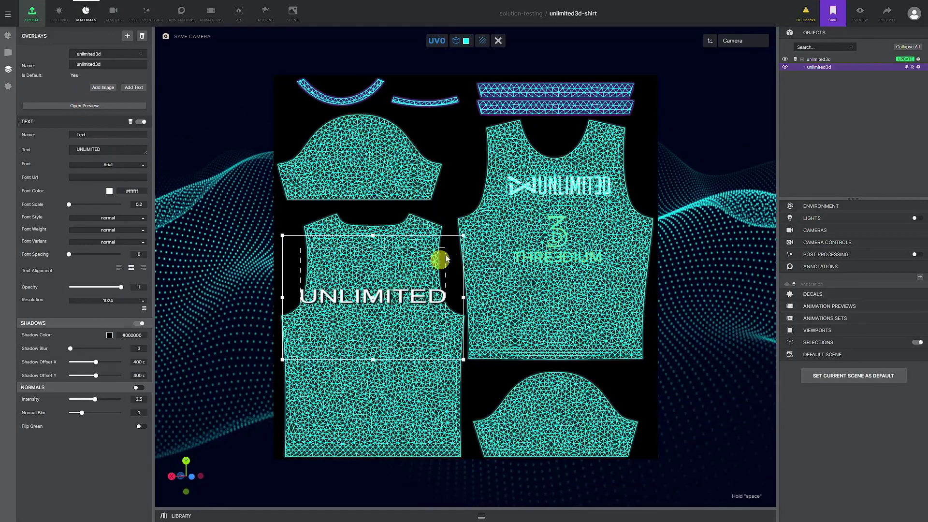
Close the UV overlay editor and inspect the UNLIMITED text on the shirt's back in the 3D view
{"action": "left_click", "coordinate": [499, 40]}
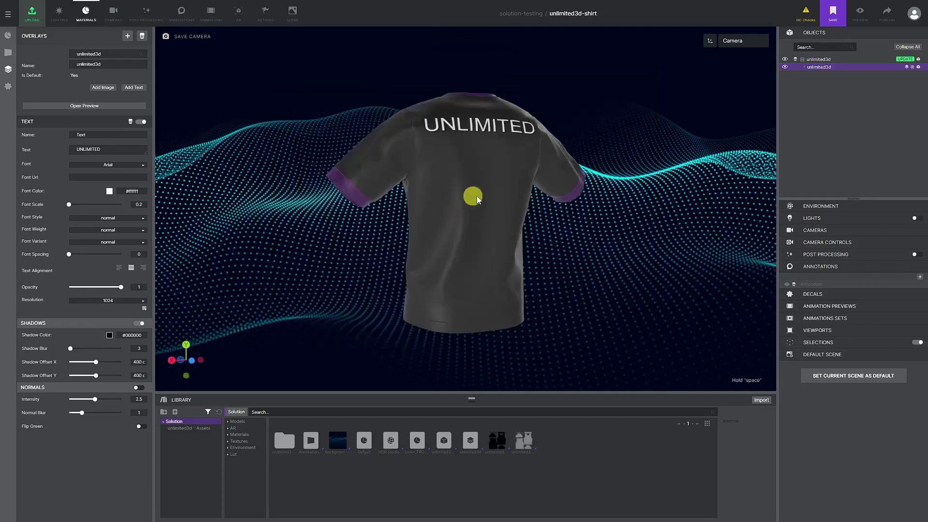
{"action": "left_click_drag", "start_coordinate": [480, 197], "coordinate": [429, 203]}
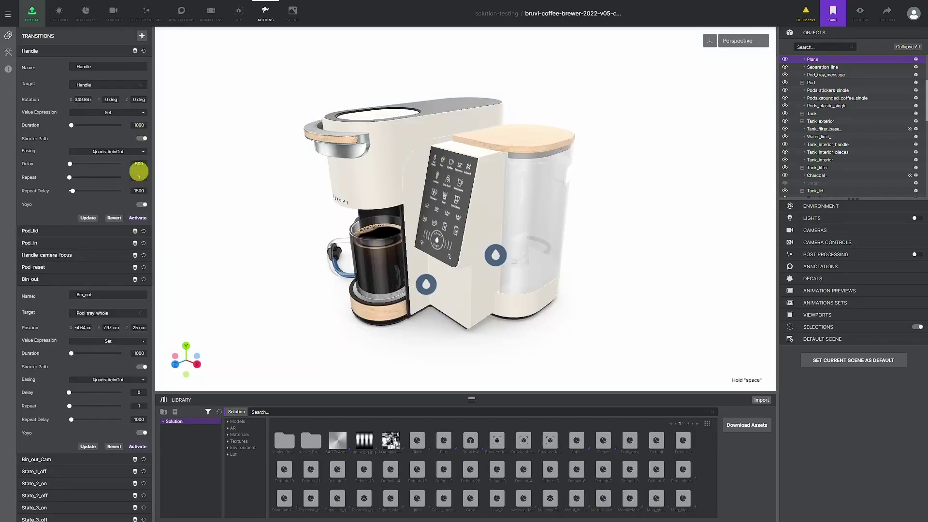
Activate the Handle and Bin_out transitions of the coffee brewer to preview their motion
{"action": "left_click", "coordinate": [129, 220]}
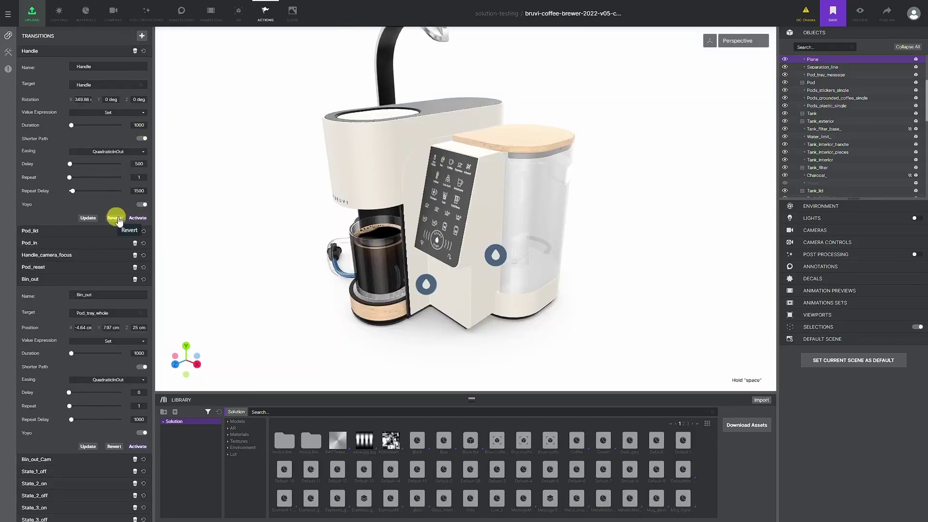
{"action": "left_click", "coordinate": [137, 446]}
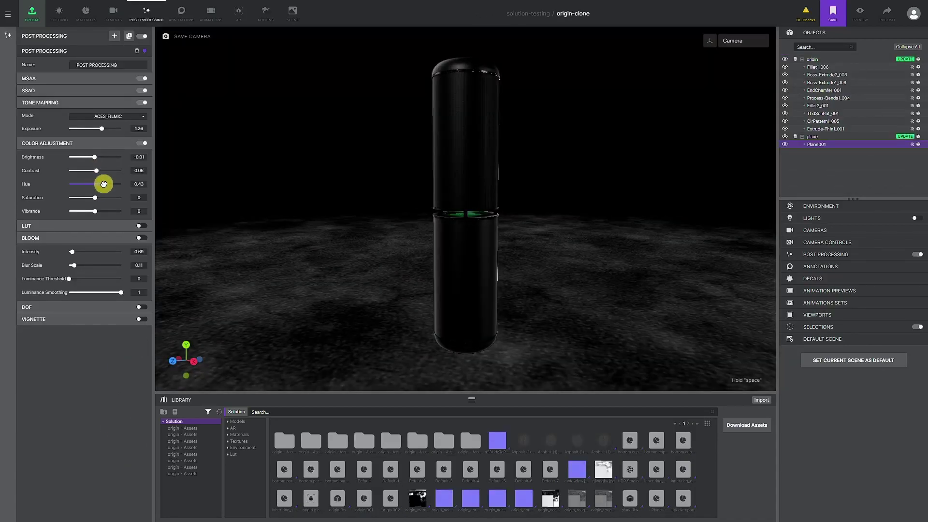
Adjust the hue in the post-processing color adjustment of the origin-clone scene
{"action": "mouse_move", "coordinate": [104, 183]}
{"action": "left_mouse_down"}
{"action": "mouse_move", "coordinate": [93, 184]}
{"action": "mouse_move", "coordinate": [89, 211]}
{"action": "mouse_move", "coordinate": [96, 170]}
{"action": "left_mouse_up"}
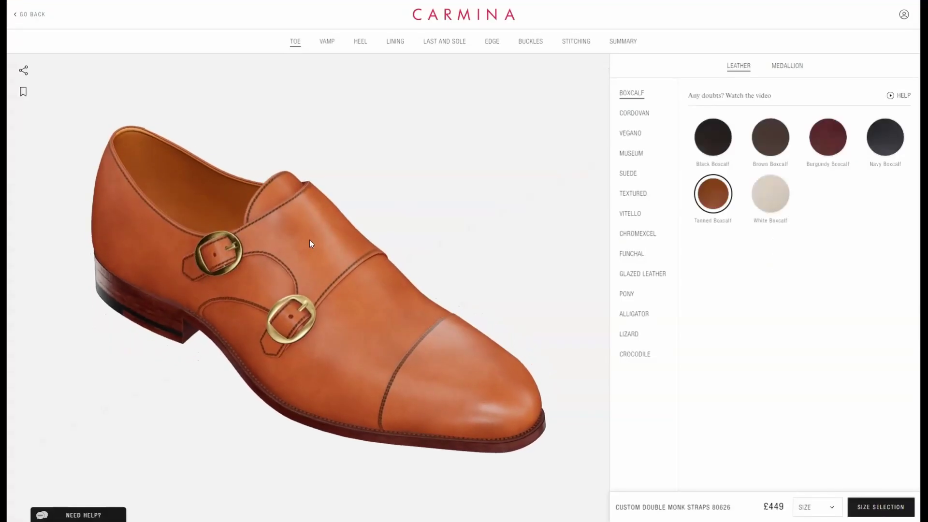
{"action": "left_click_drag", "start_coordinate": [309, 239], "coordinate": [191, 208]}
{"action": "scroll", "coordinate": [281, 291], "scroll_direction": "up", "scroll_amount": 5}
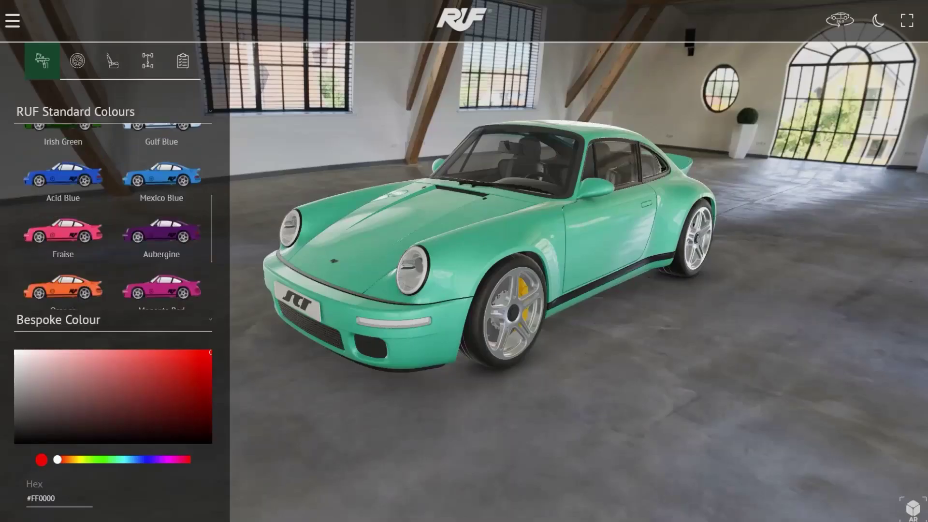
Try the standard body colours Irish Green, Acid Blue and Aubergine on the RUF car
{"action": "left_click", "coordinate": [63, 169]}
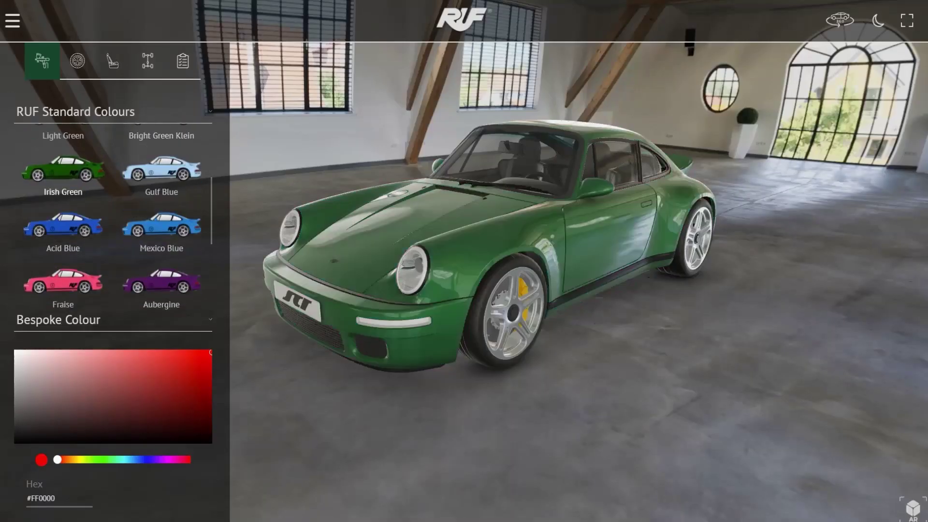
{"action": "left_click", "coordinate": [62, 224]}
{"action": "left_click", "coordinate": [162, 281]}
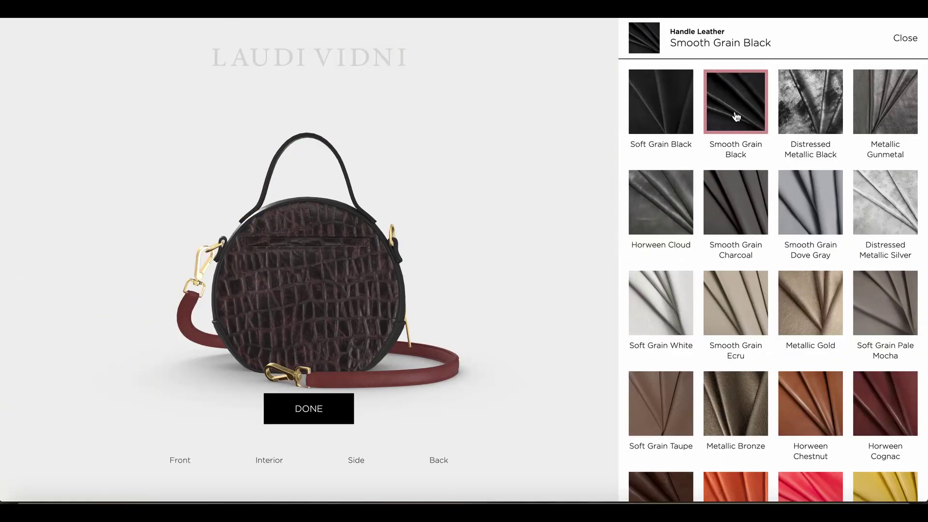
{"action": "mouse_move", "coordinate": [459, 259]}
{"action": "left_mouse_down"}
{"action": "mouse_move", "coordinate": [402, 273]}
{"action": "mouse_move", "coordinate": [360, 270]}
{"action": "mouse_move", "coordinate": [464, 260]}
{"action": "left_mouse_up"}
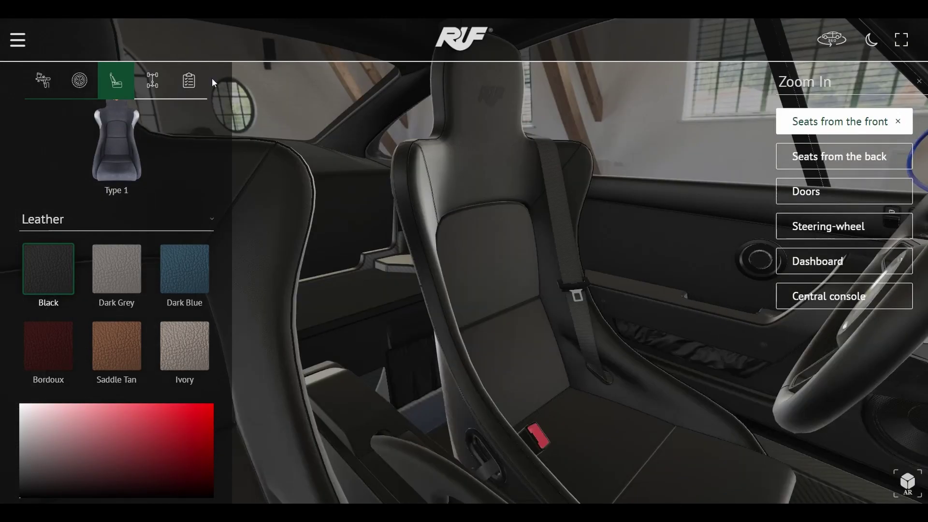
Show the wheel options of the RUF car configuration and look around the car
{"action": "left_click", "coordinate": [78, 82]}
{"action": "left_click_drag", "start_coordinate": [710, 342], "coordinate": [230, 327]}
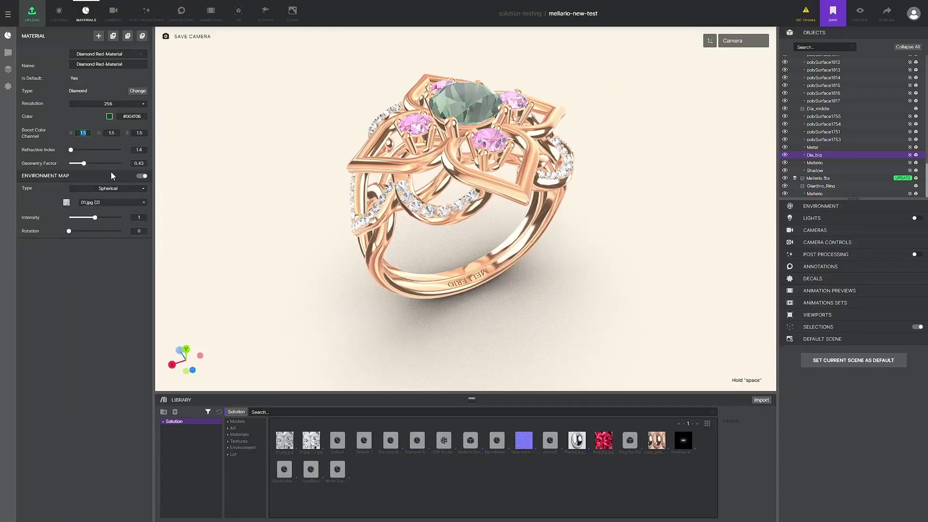
Set the red boost color channel of the ring's large centre diamond to 0 and raise its refractive index
{"action": "type", "text": "0"}
{"action": "left_click_drag", "start_coordinate": [71, 150], "coordinate": [95, 164]}
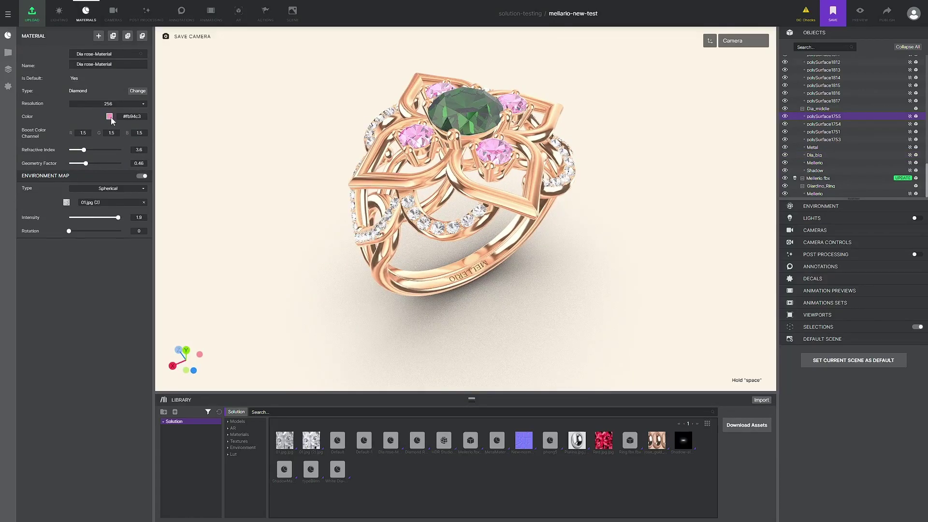
Change the Dia rose-Material color of the small gems to a light blue, about #38BAD9
{"action": "left_click", "coordinate": [109, 117]}
{"action": "left_click", "coordinate": [173, 135]}
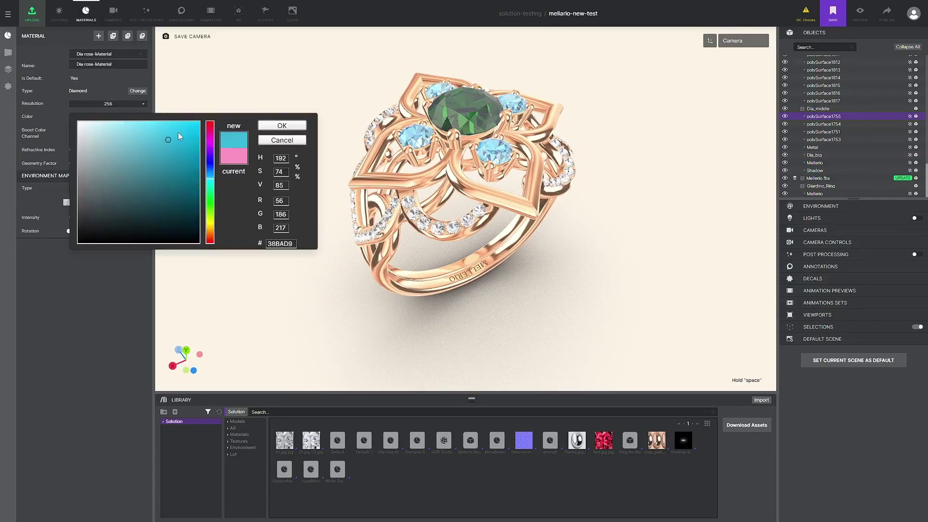
{"action": "left_click", "coordinate": [282, 126]}
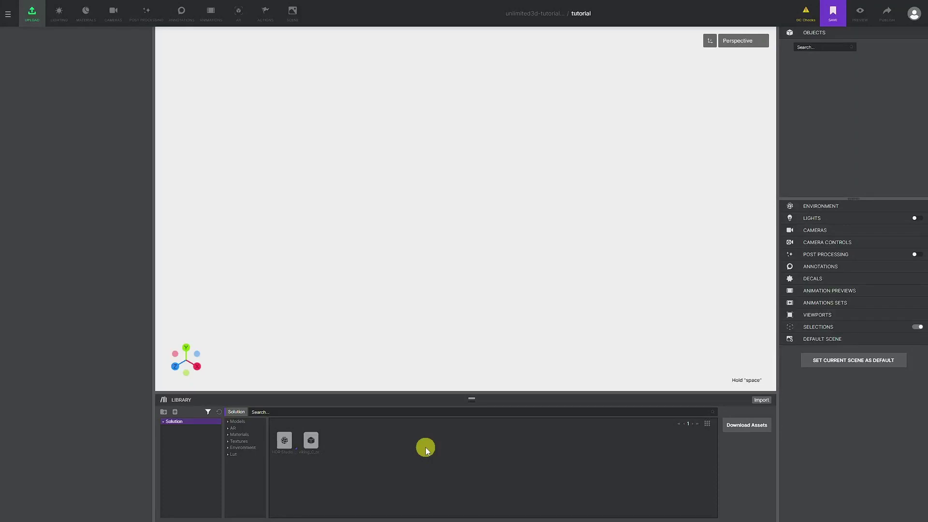
Place the viking_C_original.fbx model from the library in the tutorial scene and save the project
{"action": "left_click", "coordinate": [315, 442]}
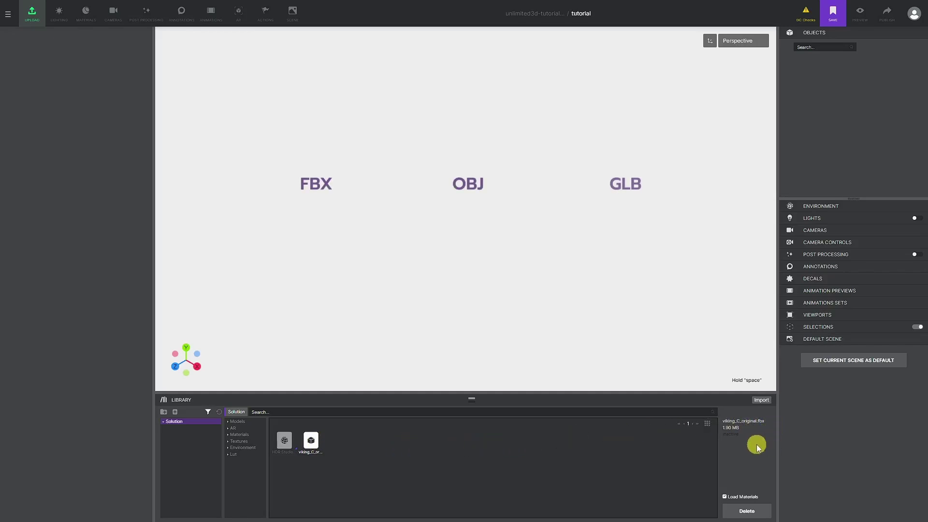
{"action": "left_click_drag", "start_coordinate": [316, 446], "coordinate": [337, 358]}
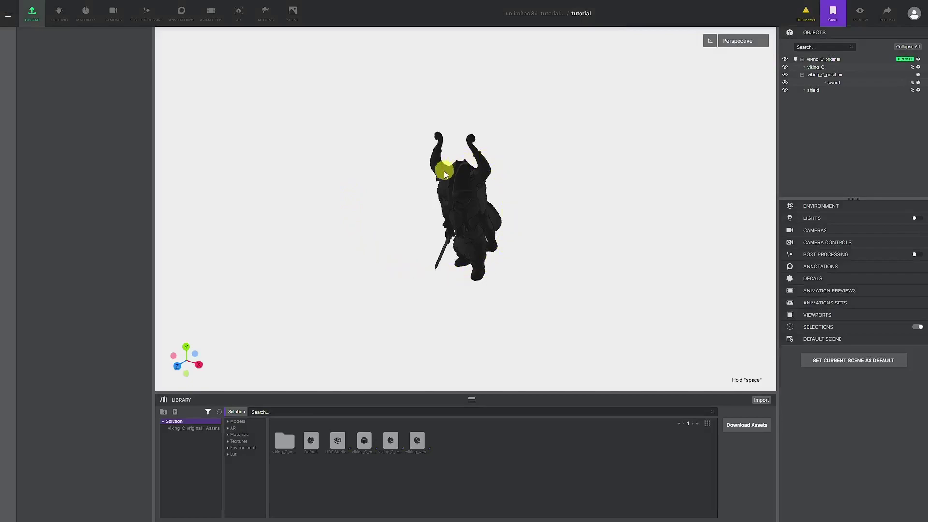
{"action": "left_click_drag", "start_coordinate": [424, 205], "coordinate": [430, 197]}
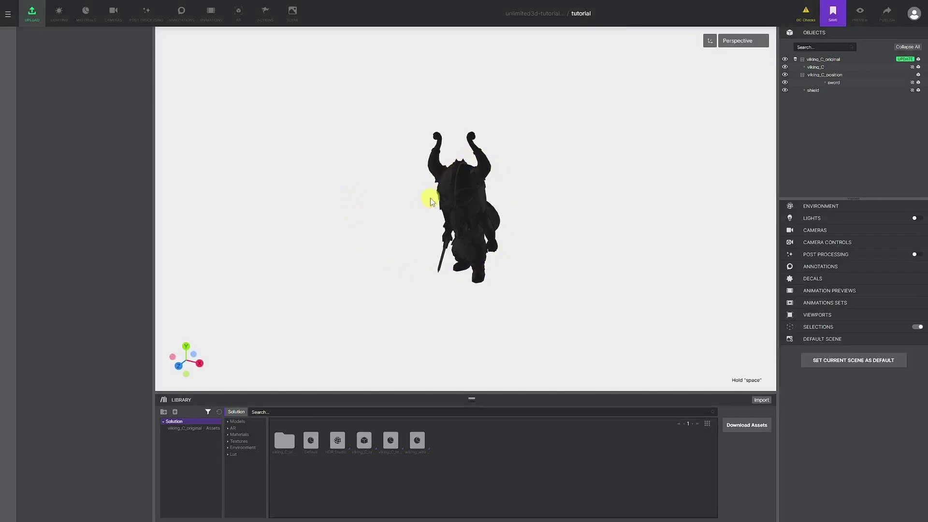
{"action": "left_click", "coordinate": [840, 7]}
{"action": "left_click_drag", "start_coordinate": [396, 153], "coordinate": [403, 150]}
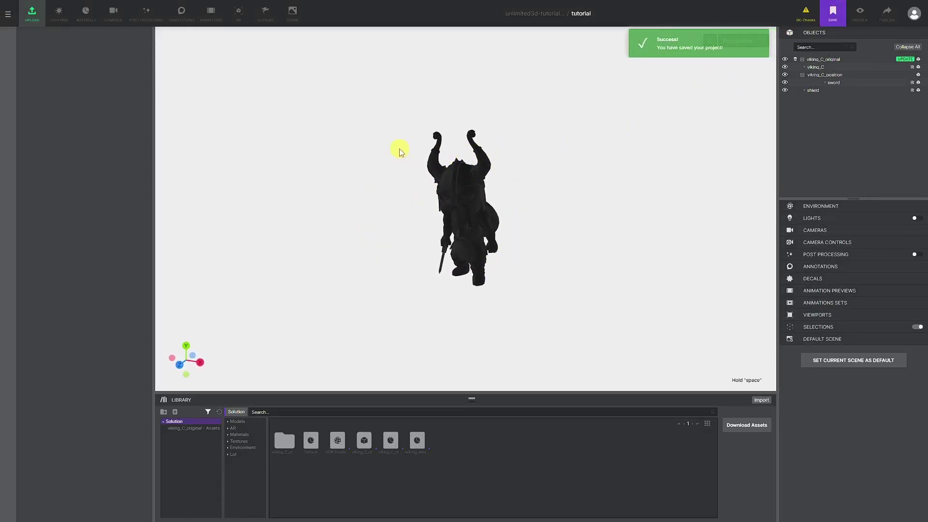
Apply the viking_red_C_texture image from the viking_C_original assets folder as the diffuse map of the viking's body material
{"action": "left_click", "coordinate": [465, 176]}
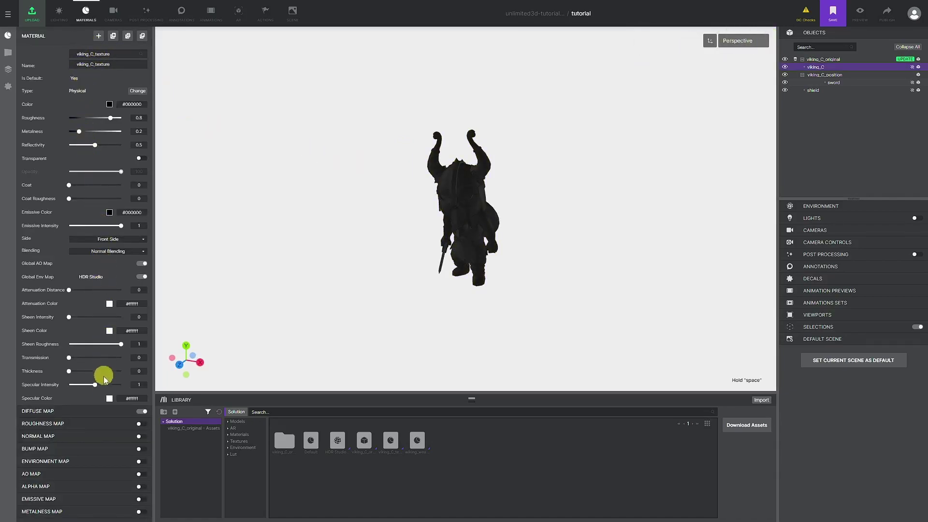
{"action": "left_click", "coordinate": [99, 411]}
{"action": "left_click", "coordinate": [275, 444]}
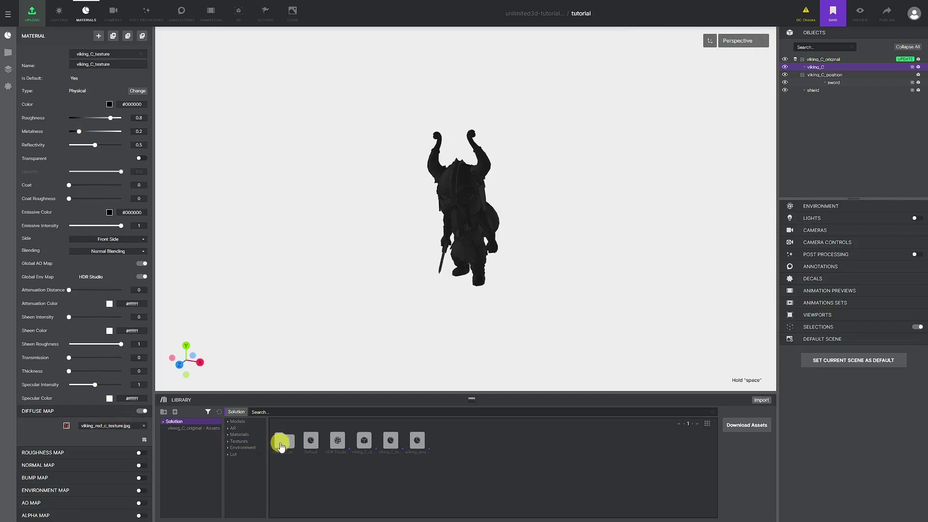
{"action": "double_click", "coordinate": [282, 444]}
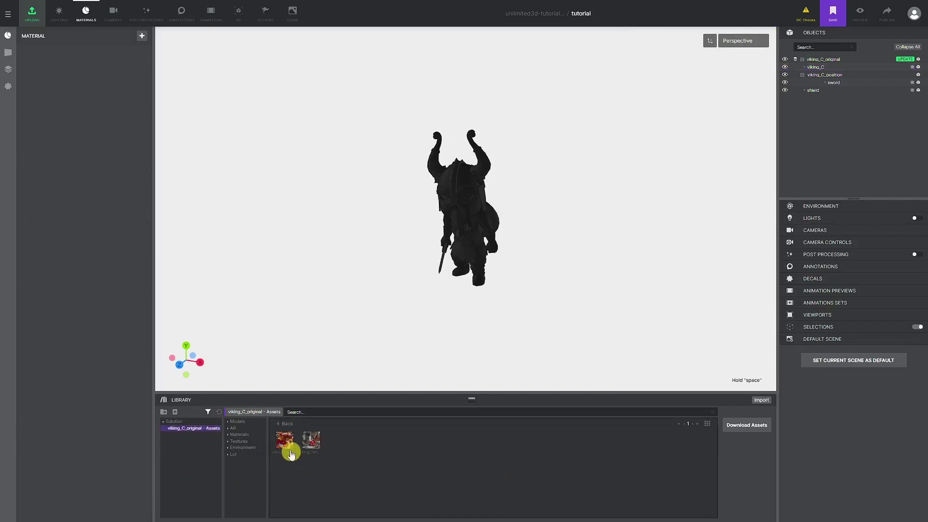
{"action": "left_click", "coordinate": [285, 441]}
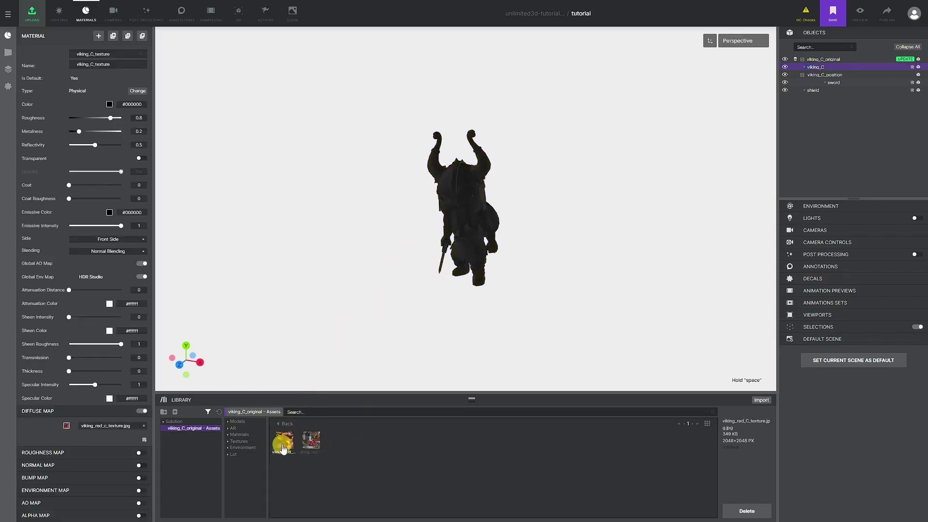
{"action": "left_click_drag", "start_coordinate": [284, 448], "coordinate": [106, 427]}
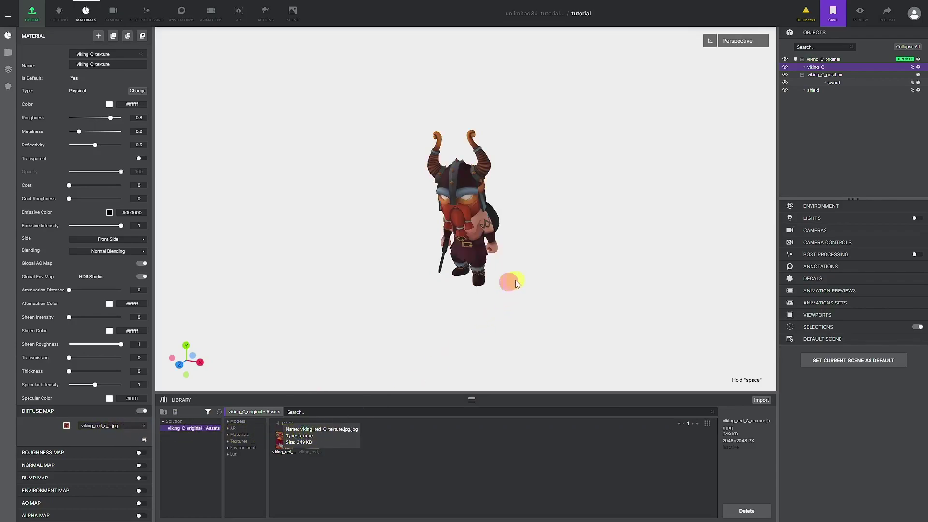
Open the file update dialog for the viking_C_original model and close it without uploading anything
{"action": "left_click_drag", "start_coordinate": [515, 282], "coordinate": [530, 275]}
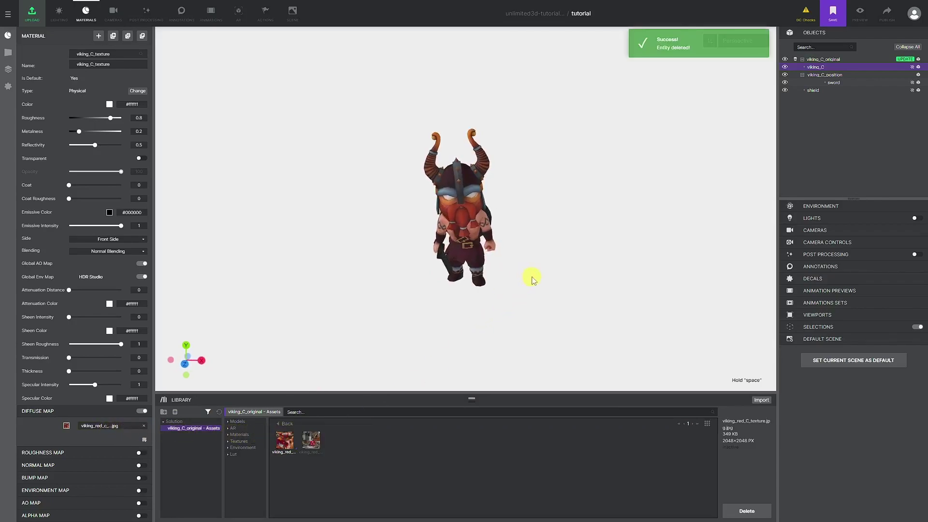
{"action": "left_click", "coordinate": [903, 59]}
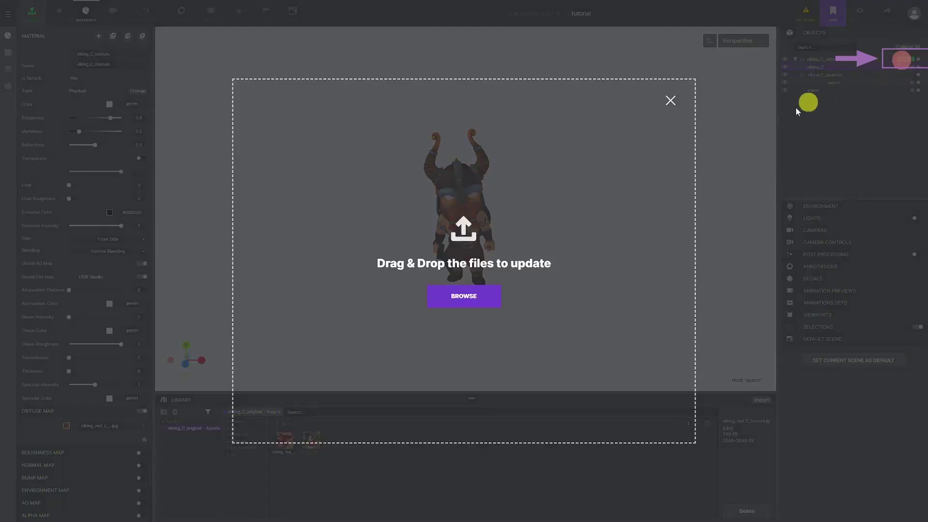
{"action": "left_click", "coordinate": [671, 102]}
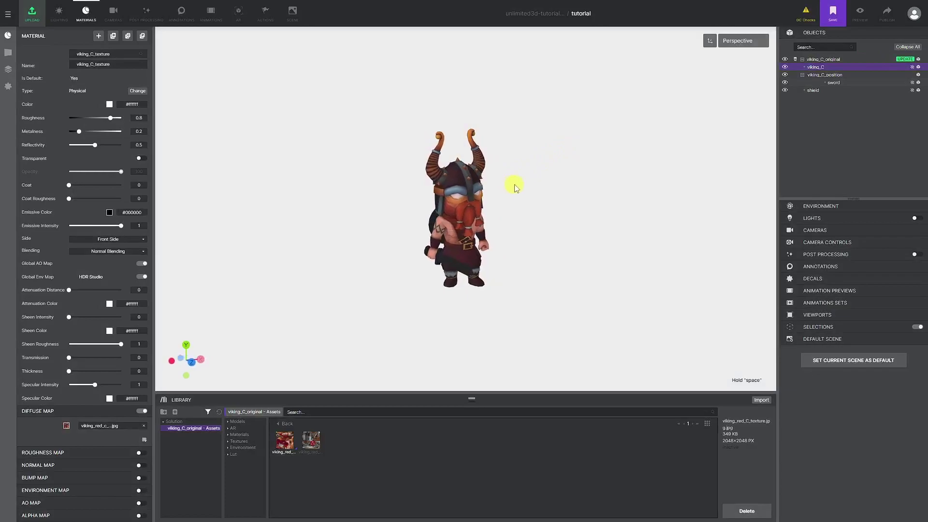
Save the project with the textured viking and view the model from another side
{"action": "left_click_drag", "start_coordinate": [519, 188], "coordinate": [440, 182]}
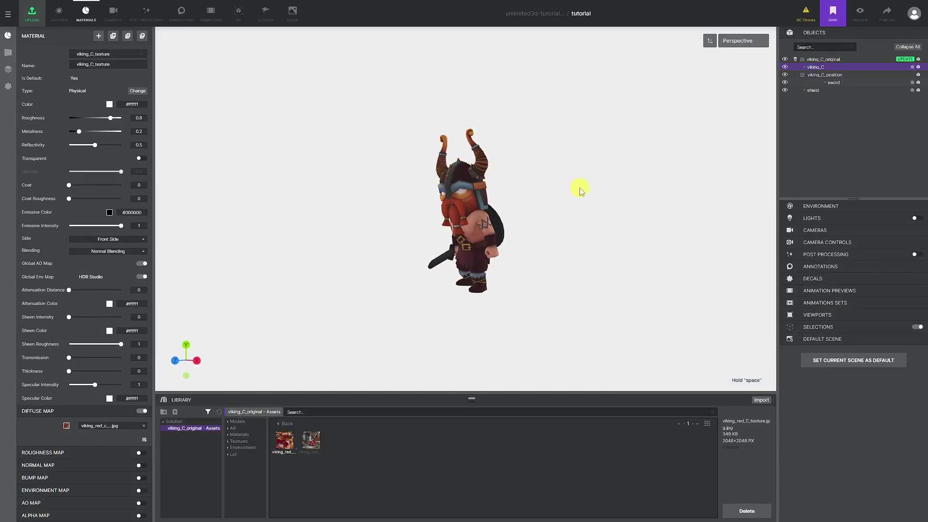
{"action": "left_click", "coordinate": [832, 18]}
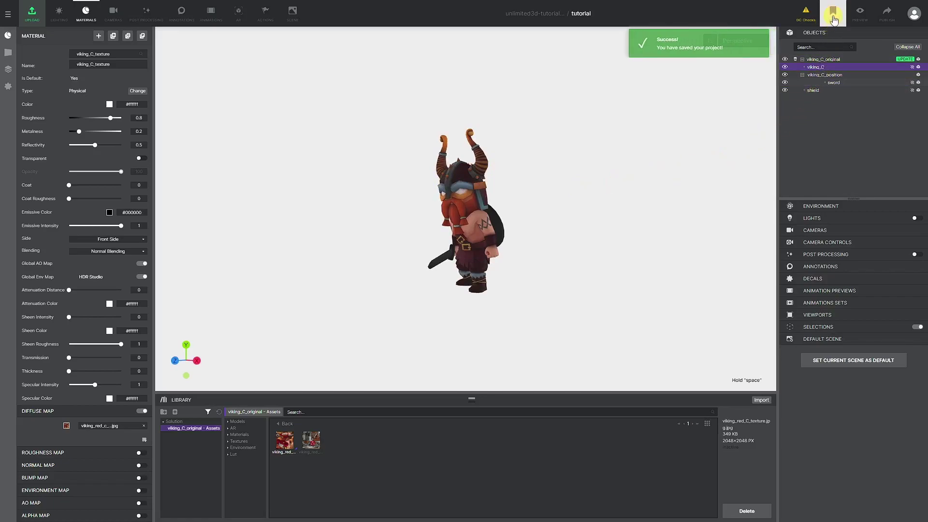
{"action": "left_click_drag", "start_coordinate": [507, 181], "coordinate": [569, 190]}
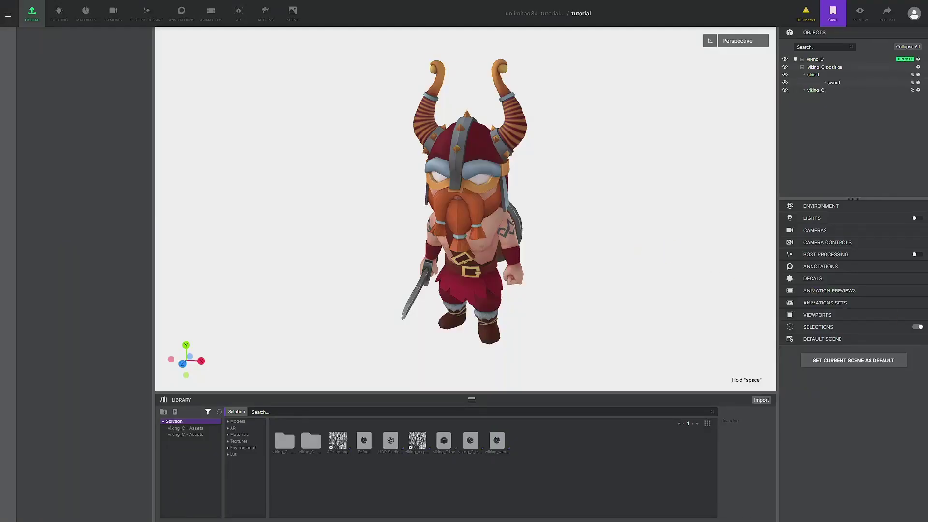
Keep HDR Studio as the environment map and set its intensity to 1.06 and rotation to 125
{"action": "left_click_drag", "start_coordinate": [597, 194], "coordinate": [633, 195]}
{"action": "left_click", "coordinate": [58, 20]}
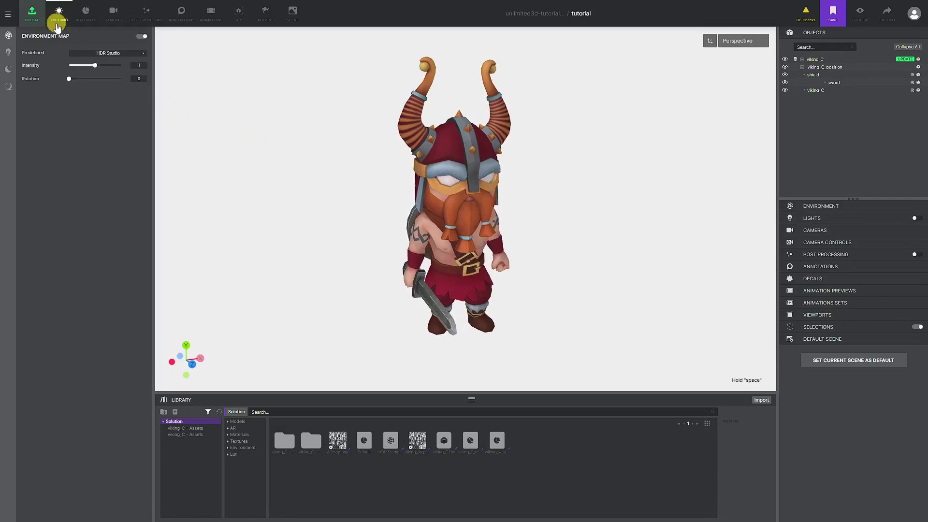
{"action": "left_click", "coordinate": [113, 57]}
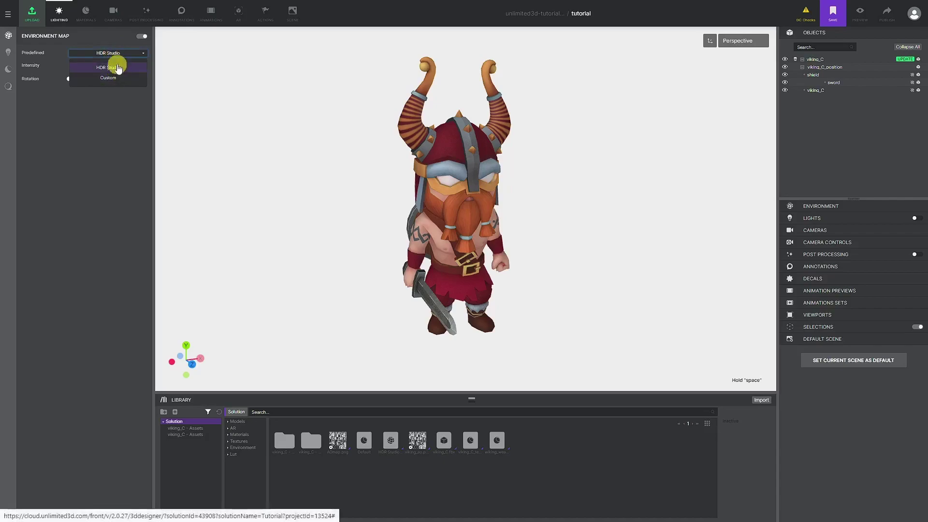
{"action": "left_click", "coordinate": [118, 55]}
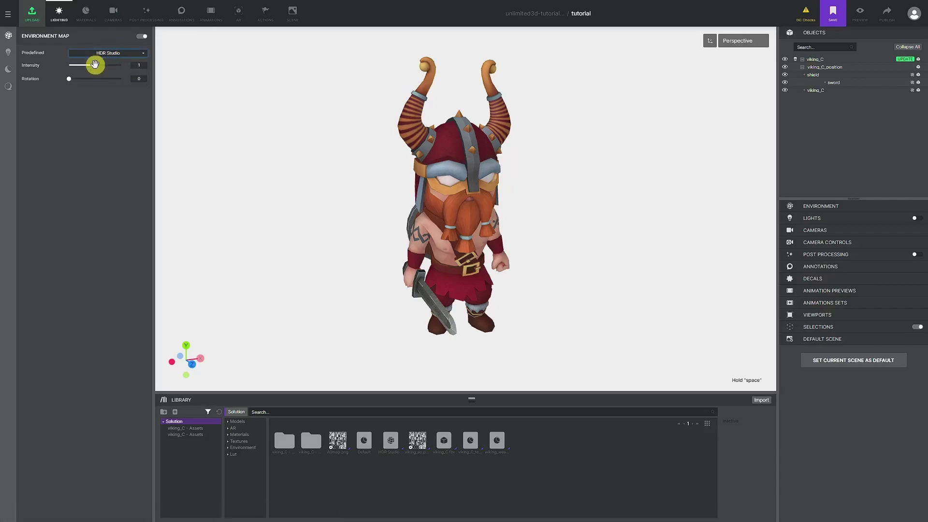
{"action": "mouse_move", "coordinate": [95, 64]}
{"action": "left_mouse_down"}
{"action": "mouse_move", "coordinate": [107, 64]}
{"action": "mouse_move", "coordinate": [86, 75]}
{"action": "left_mouse_up"}
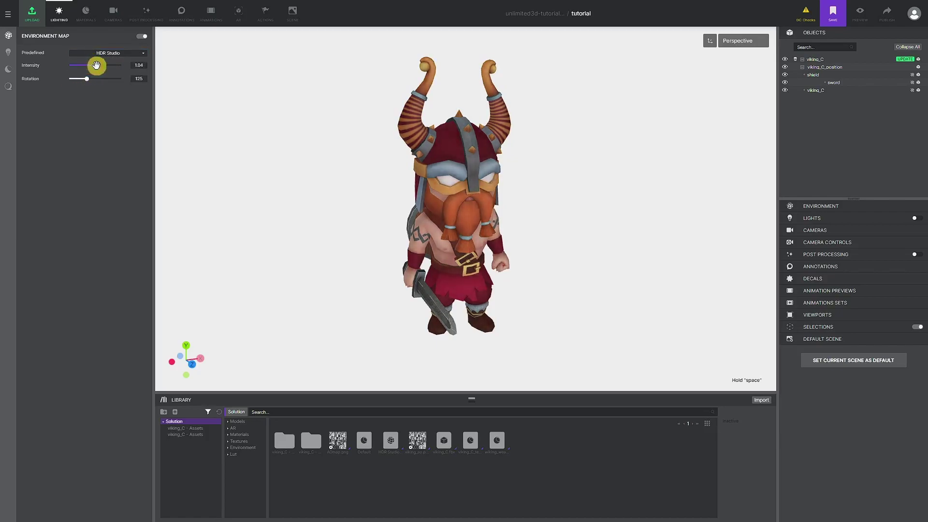
{"action": "left_click_drag", "start_coordinate": [221, 117], "coordinate": [379, 162]}
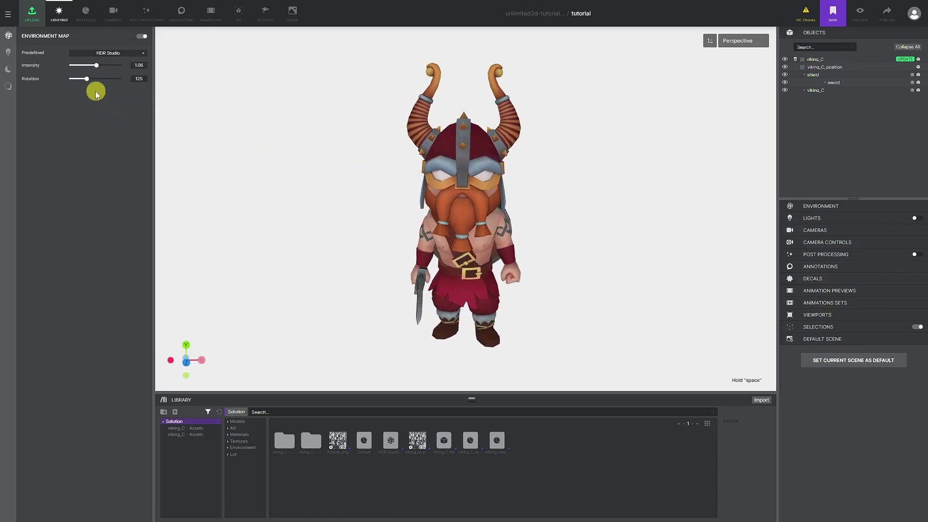
Set the HDR Studio environment map intensity to 1.25 and view the viking from an angle
{"action": "left_click_drag", "start_coordinate": [95, 65], "coordinate": [101, 65]}
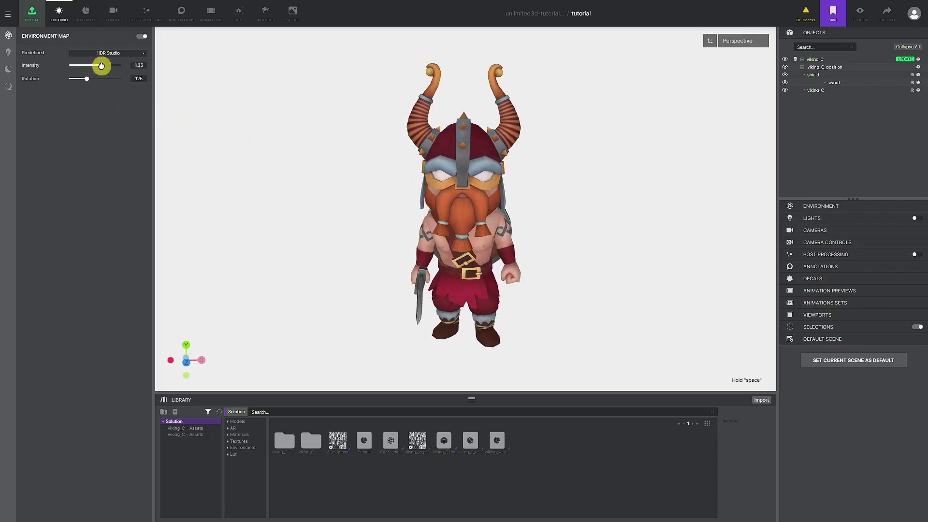
{"action": "left_click_drag", "start_coordinate": [428, 189], "coordinate": [368, 185]}
Try out the ambient light with base color #f6f6f6 and intensity 1, and switch it off again
{"action": "left_click", "coordinate": [8, 51]}
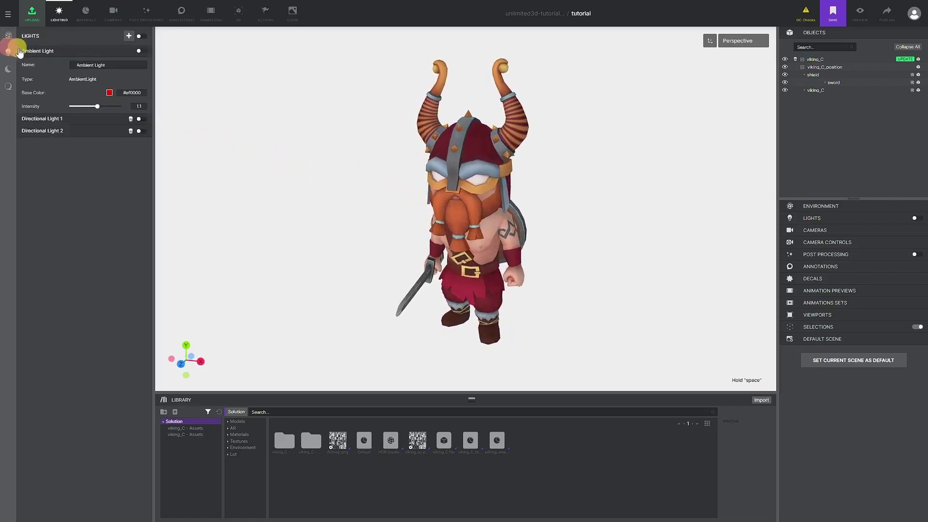
{"action": "left_click", "coordinate": [140, 51]}
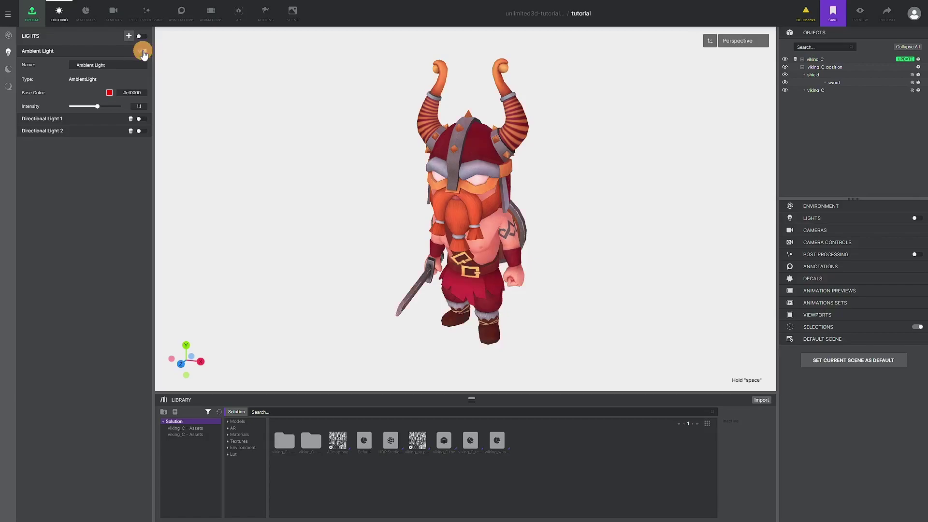
{"action": "left_click", "coordinate": [109, 93]}
{"action": "left_click_drag", "start_coordinate": [165, 134], "coordinate": [95, 106]}
{"action": "left_click", "coordinate": [282, 103]}
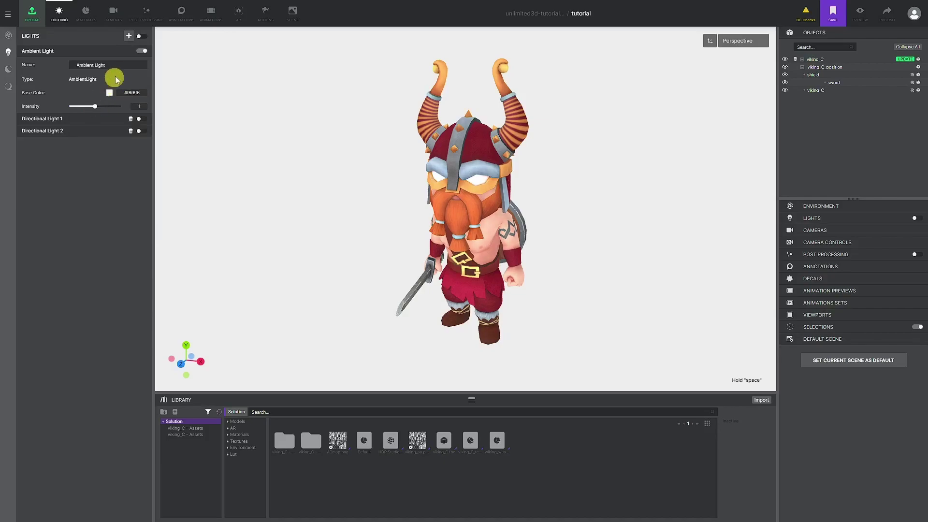
{"action": "left_click", "coordinate": [139, 51]}
Turn on the global viking_ao ambient occlusion map, adjust its intensity and toggle it to compare the shading
{"action": "left_click", "coordinate": [12, 69]}
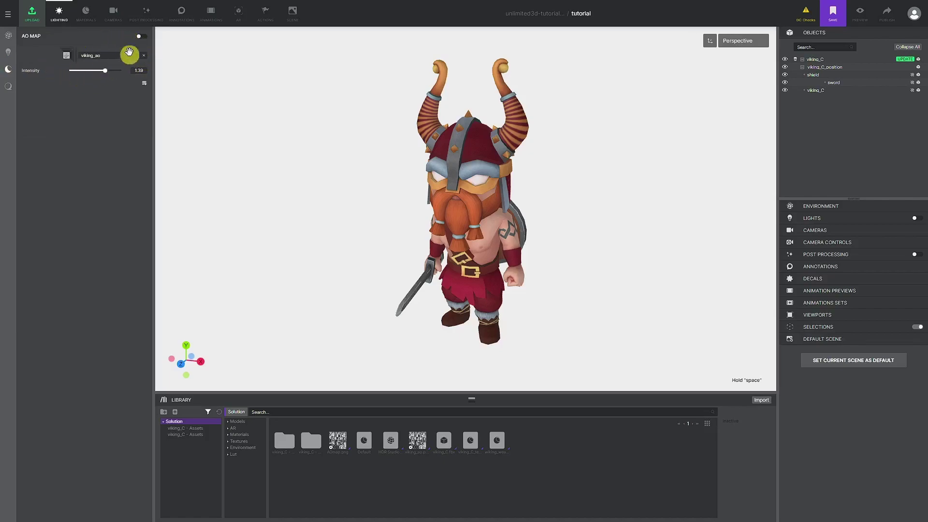
{"action": "left_click", "coordinate": [142, 39]}
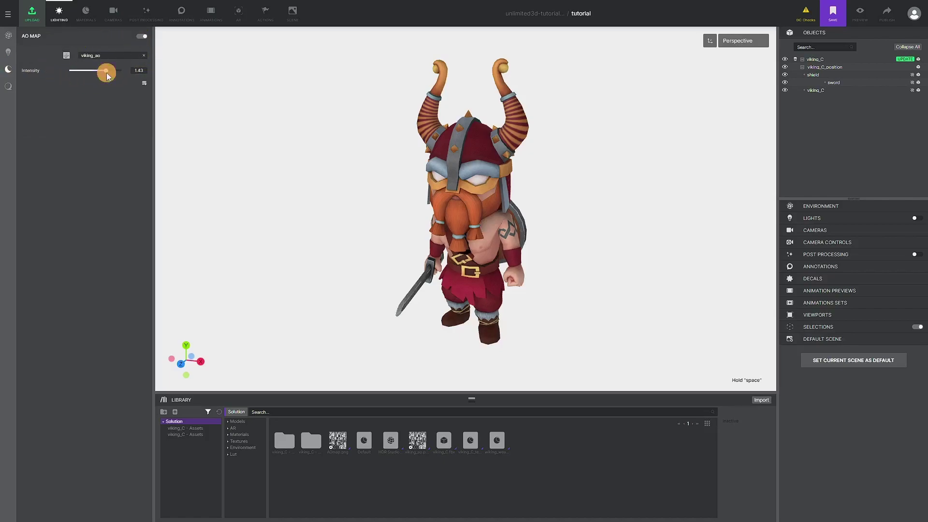
{"action": "mouse_move", "coordinate": [103, 71]}
{"action": "left_mouse_down"}
{"action": "mouse_move", "coordinate": [89, 71]}
{"action": "mouse_move", "coordinate": [114, 70]}
{"action": "mouse_move", "coordinate": [103, 71]}
{"action": "left_mouse_up"}
{"action": "left_click", "coordinate": [141, 36]}
{"action": "left_click", "coordinate": [142, 38]}
{"action": "left_click", "coordinate": [142, 39]}
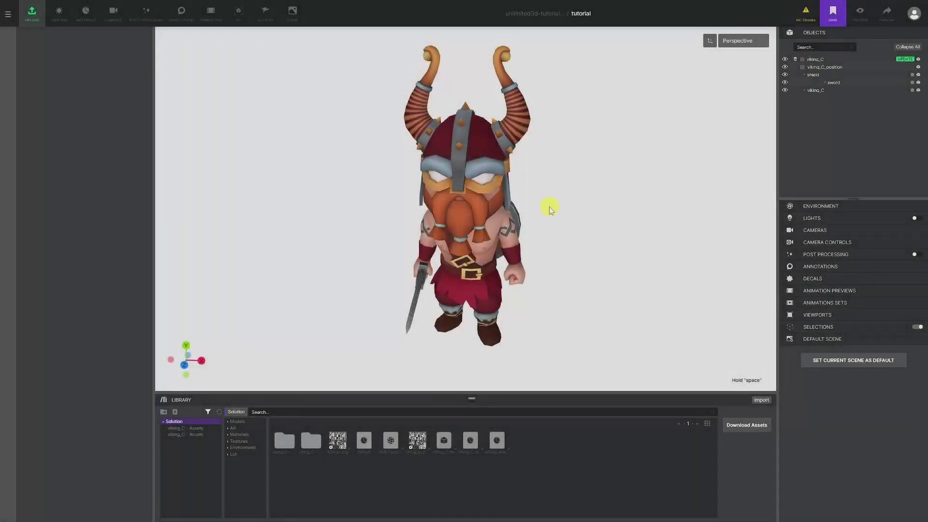
Select the viking's body and inspect the viking_C_texture.001 and viking_weapons_texture.001 materials in the library
{"action": "left_click_drag", "start_coordinate": [549, 206], "coordinate": [528, 205]}
{"action": "double_click", "coordinate": [481, 146]}
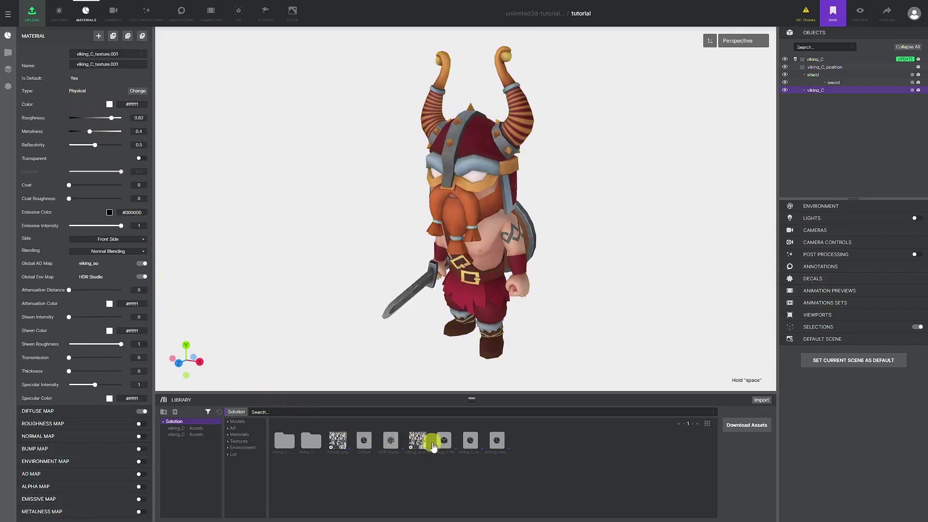
{"action": "left_click", "coordinate": [471, 441]}
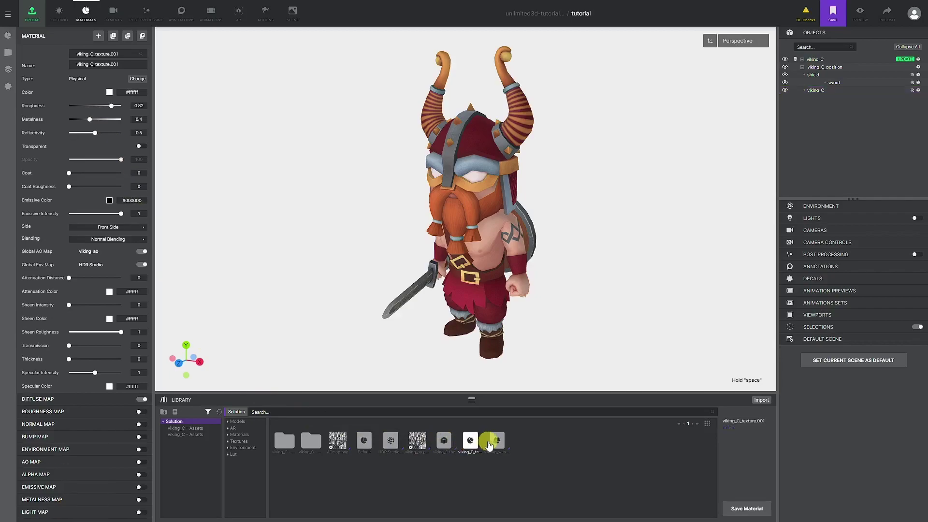
{"action": "left_click", "coordinate": [495, 441]}
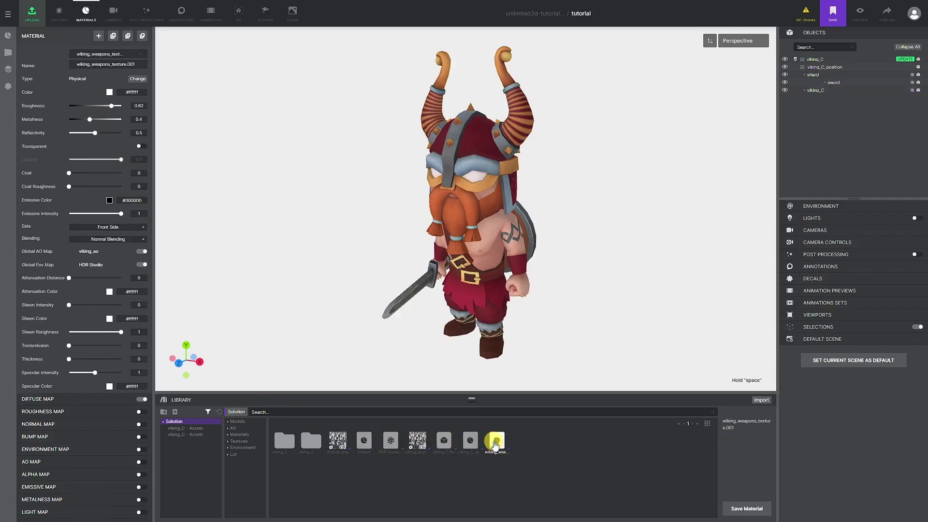
{"action": "left_click", "coordinate": [470, 443]}
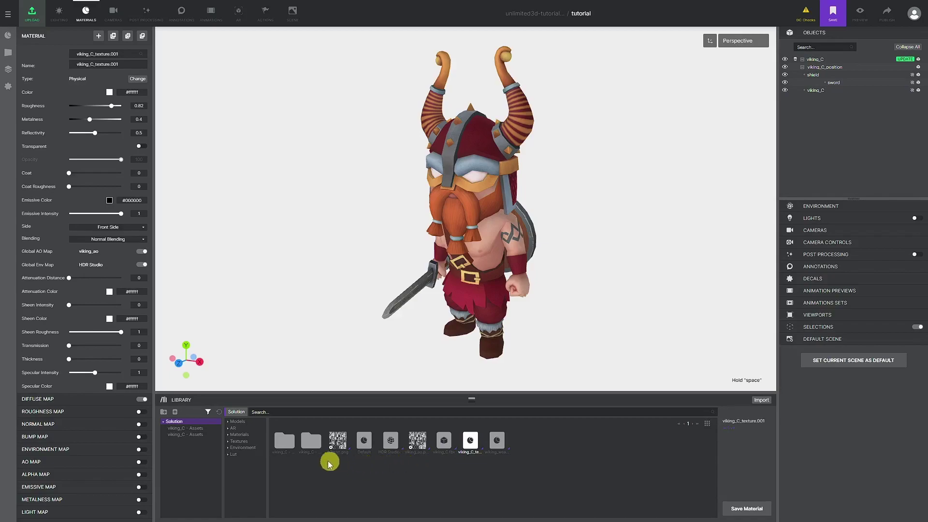
Look through the textures in the viking_C assets folder and check the details of AOmap.png in the Solution folder
{"action": "double_click", "coordinate": [310, 441]}
{"action": "left_click", "coordinate": [284, 445]}
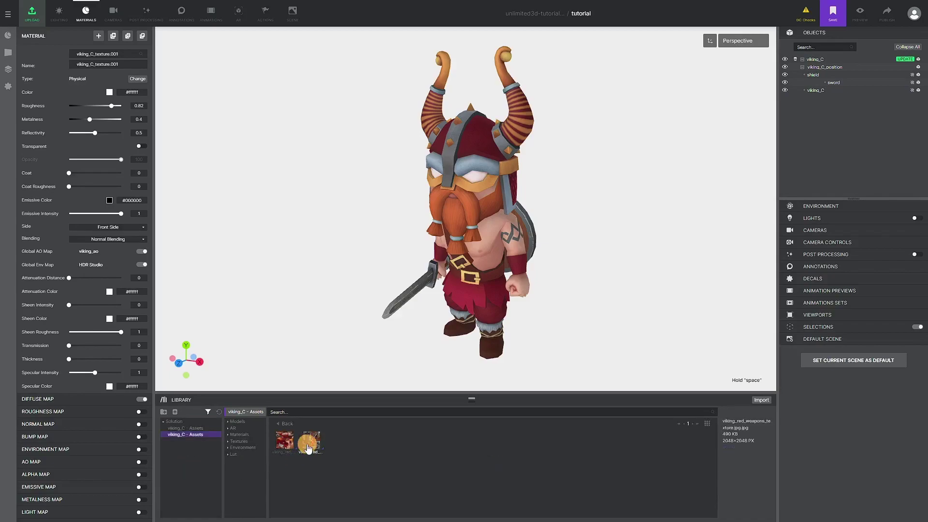
{"action": "left_click", "coordinate": [285, 423]}
{"action": "left_click", "coordinate": [336, 441]}
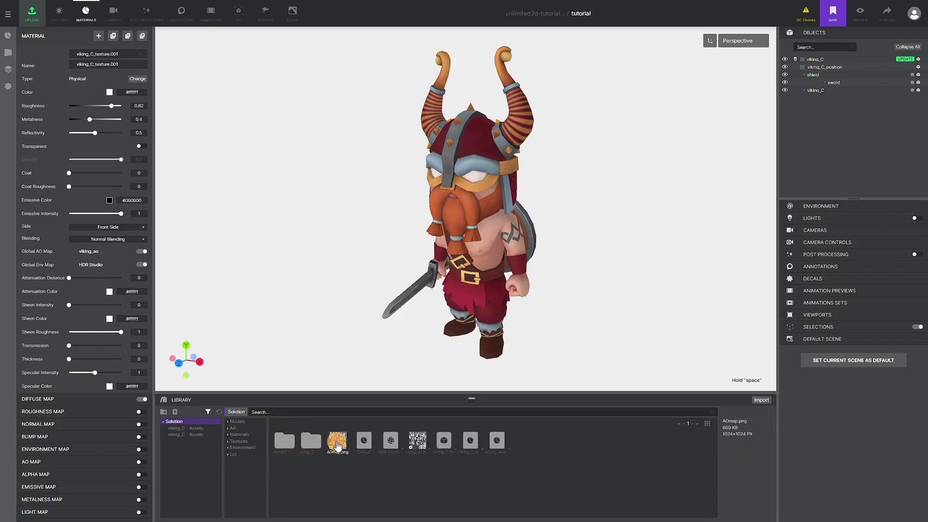
{"action": "left_click", "coordinate": [541, 450]}
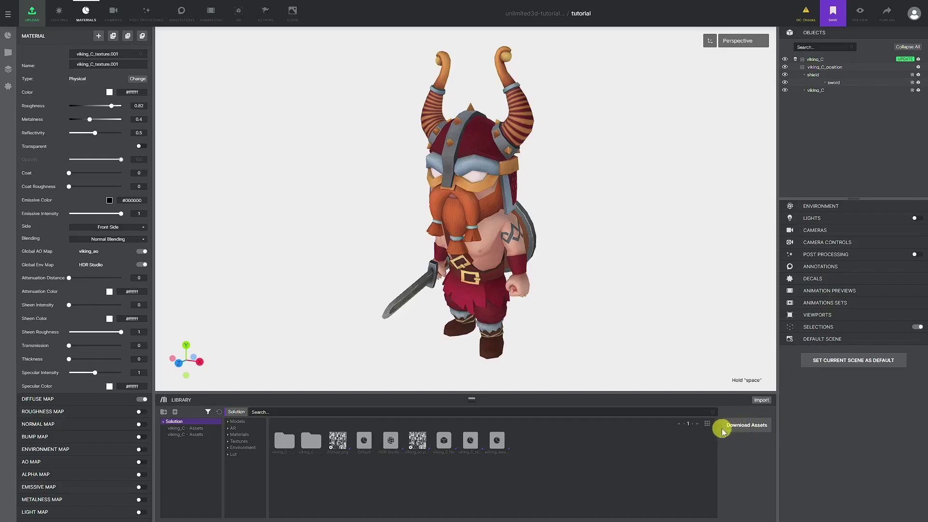
Request deletion of the viking_C.fbx model from the library and decline the confirmation
{"action": "right_click", "coordinate": [443, 446]}
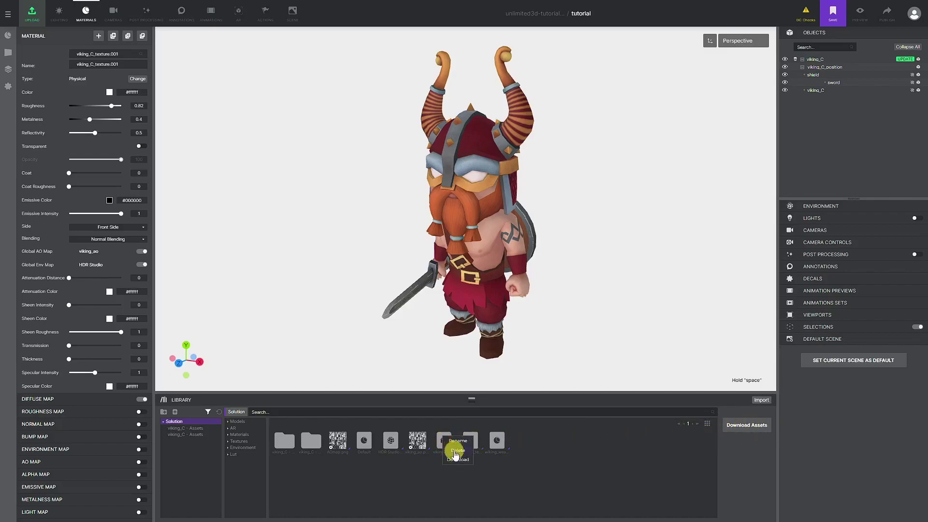
{"action": "left_click", "coordinate": [454, 450]}
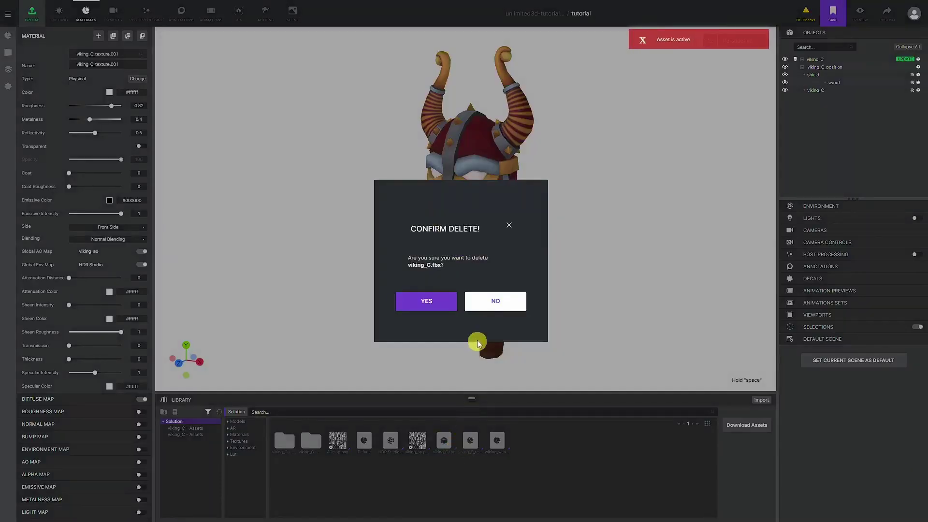
{"action": "left_click", "coordinate": [484, 300]}
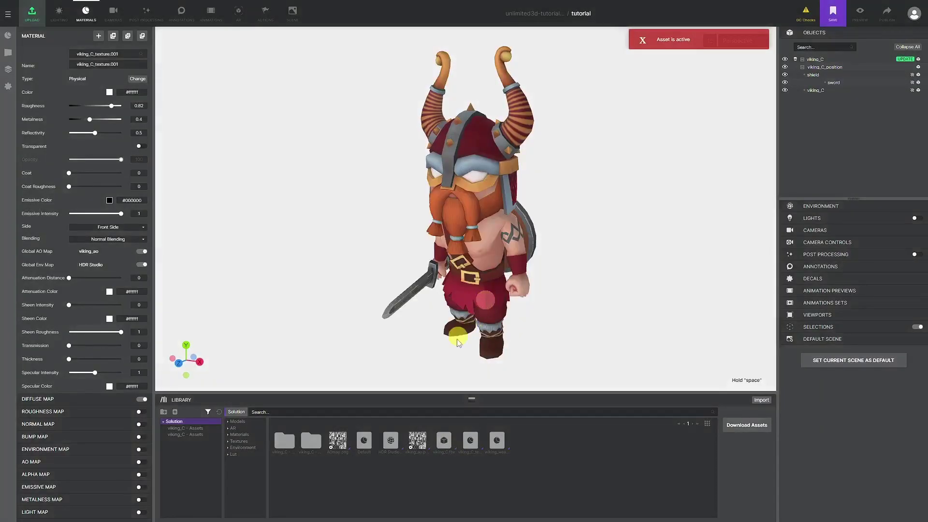
Inspect the Default material, the materials available for the viking's body, and the HDR Studio and viking_C.fbx assets
{"action": "left_click", "coordinate": [364, 443]}
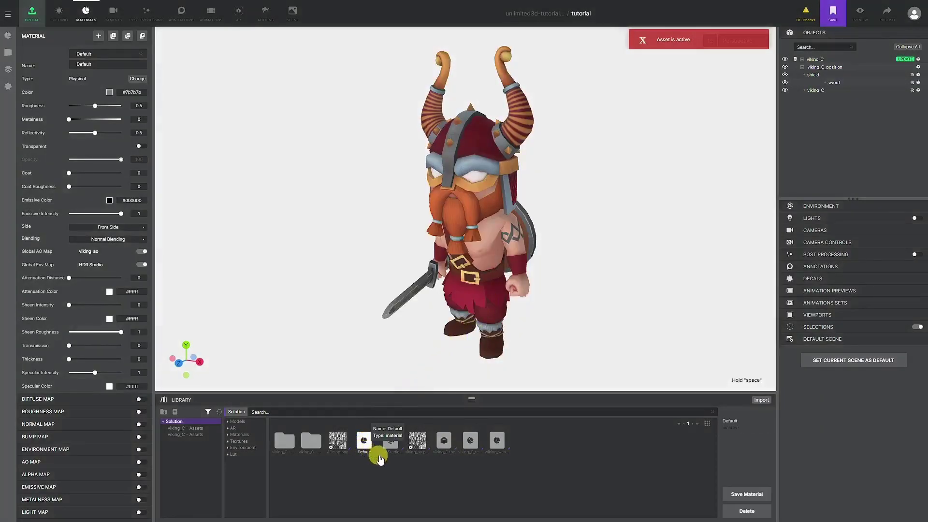
{"action": "left_click", "coordinate": [480, 149]}
{"action": "left_click", "coordinate": [123, 53]}
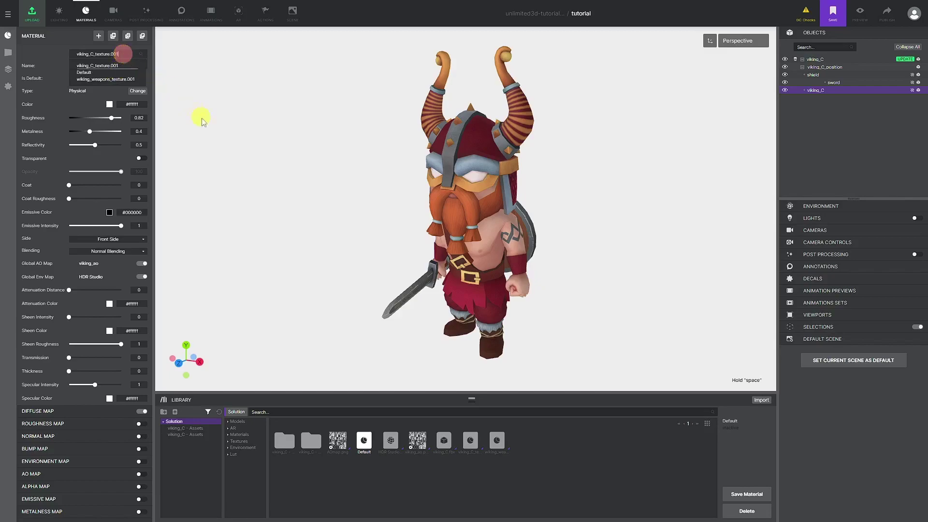
{"action": "left_click", "coordinate": [404, 469]}
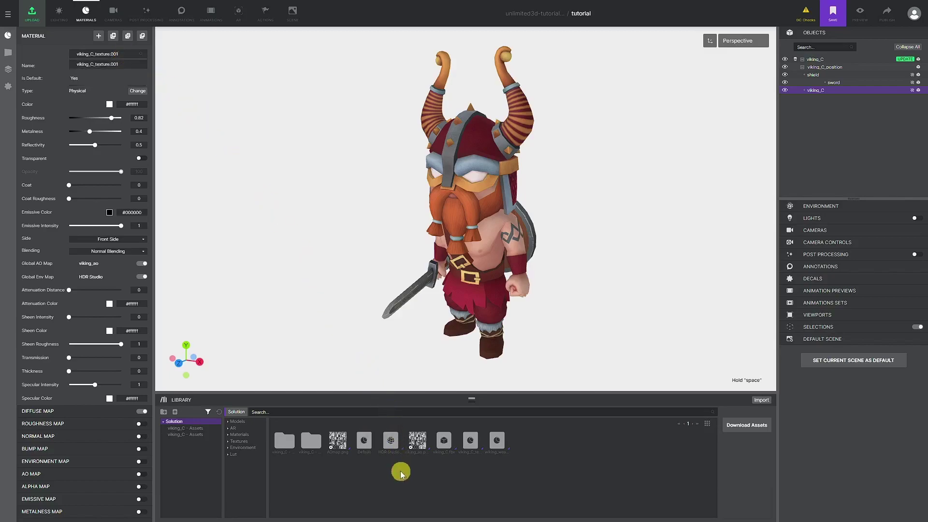
{"action": "left_click", "coordinate": [390, 442]}
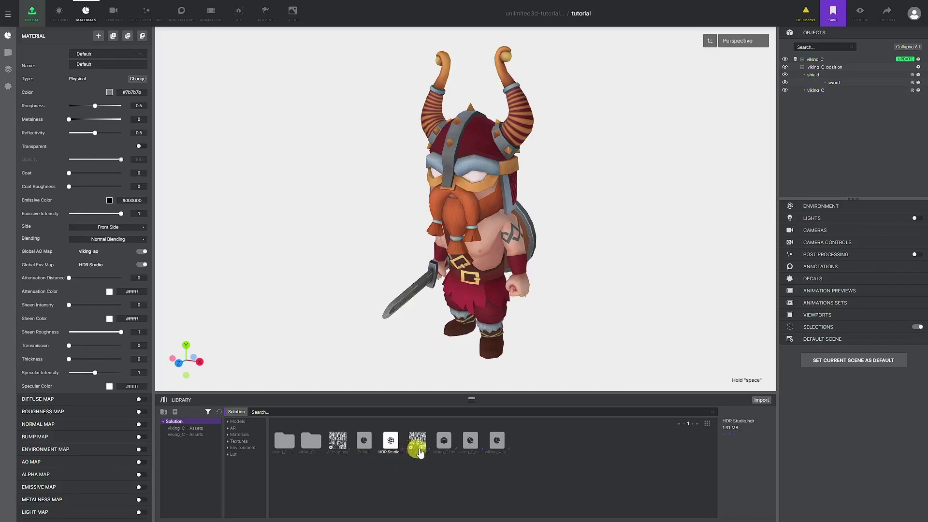
{"action": "left_click", "coordinate": [442, 441]}
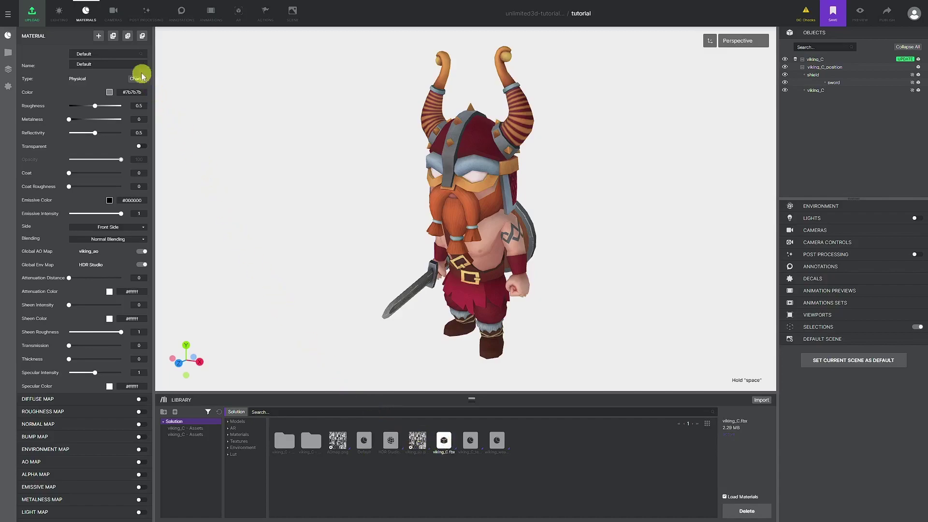
Create a new material and clone it
{"action": "left_click", "coordinate": [99, 36]}
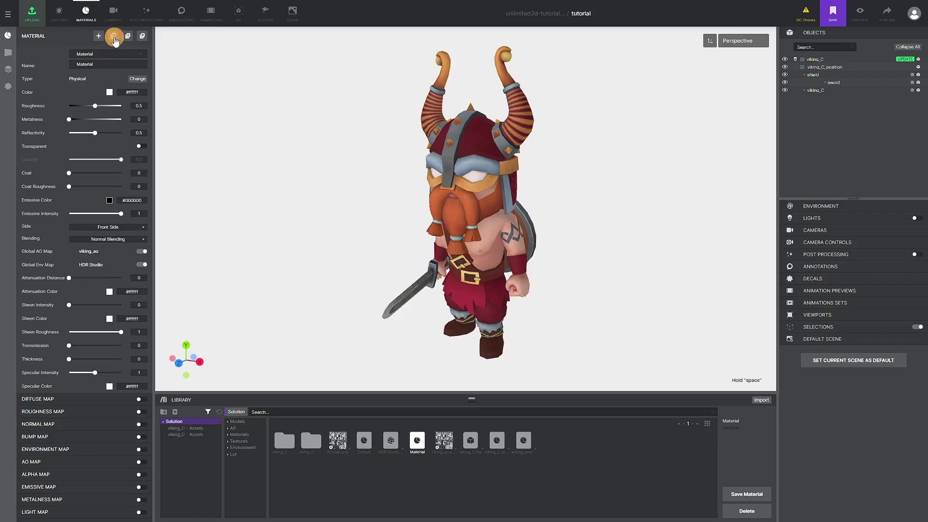
{"action": "left_click", "coordinate": [114, 38]}
{"action": "left_click", "coordinate": [118, 64]}
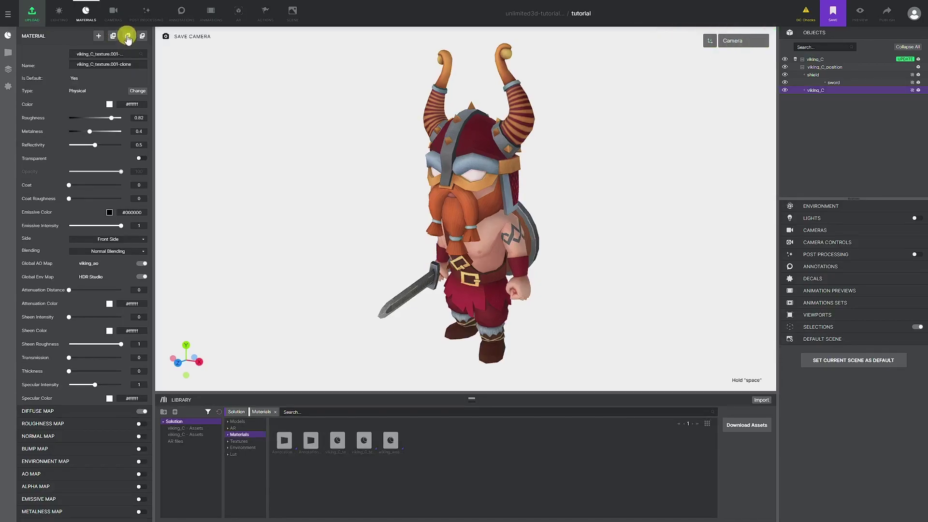
Copy the settings of the body's viking_C_texture.001-clone material and paste them into a new material
{"action": "left_click", "coordinate": [127, 37]}
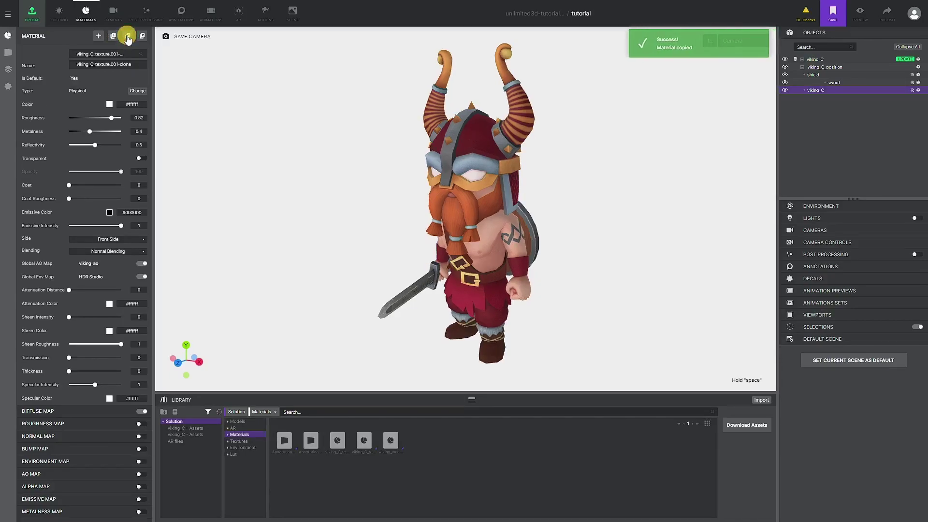
{"action": "left_click", "coordinate": [99, 36]}
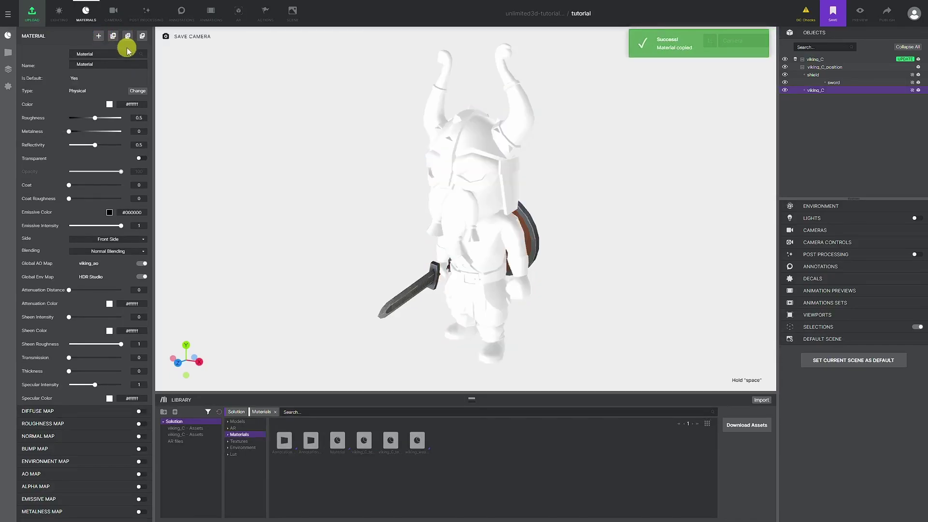
{"action": "left_click", "coordinate": [142, 37]}
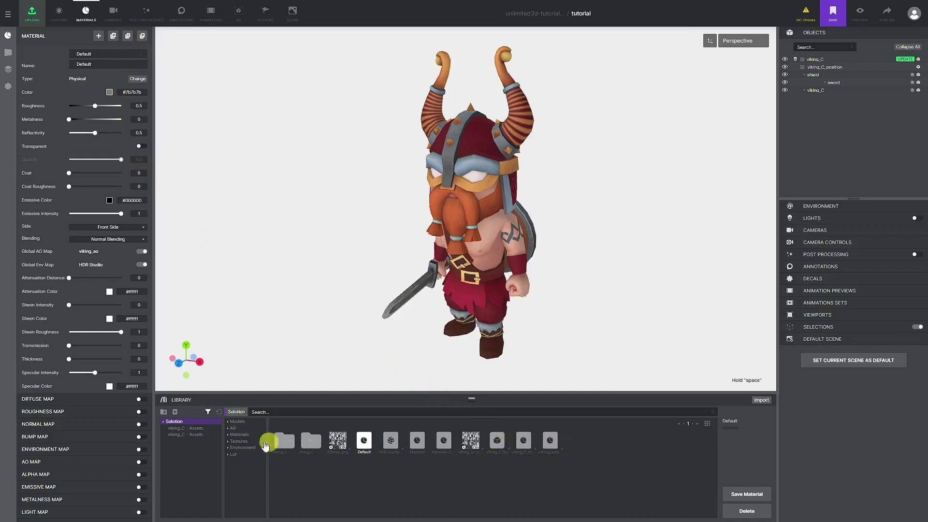
Examine the Default material's texture maps, expanding the diffuse and normal map options, and view the sprite settings
{"action": "scroll", "coordinate": [65, 408], "scroll_direction": "down", "scroll_amount": 3}
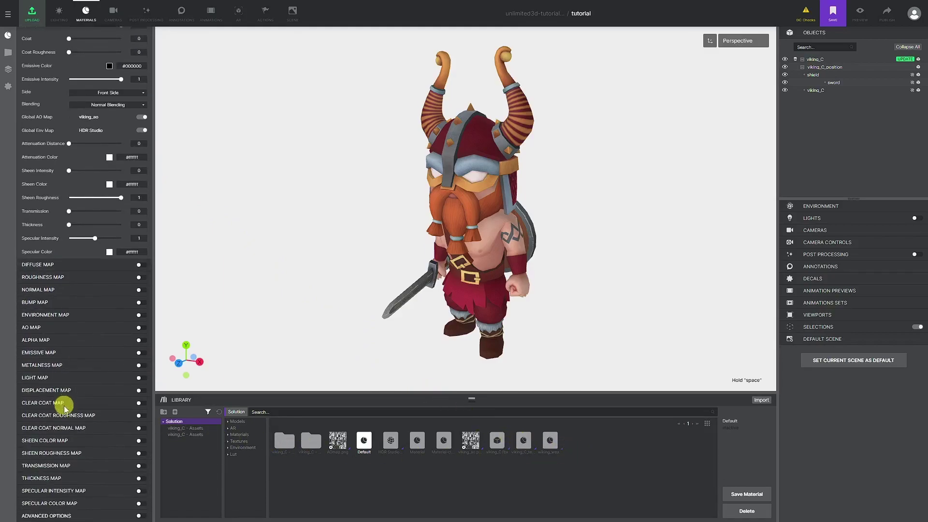
{"action": "left_click", "coordinate": [57, 264]}
{"action": "left_click", "coordinate": [61, 307]}
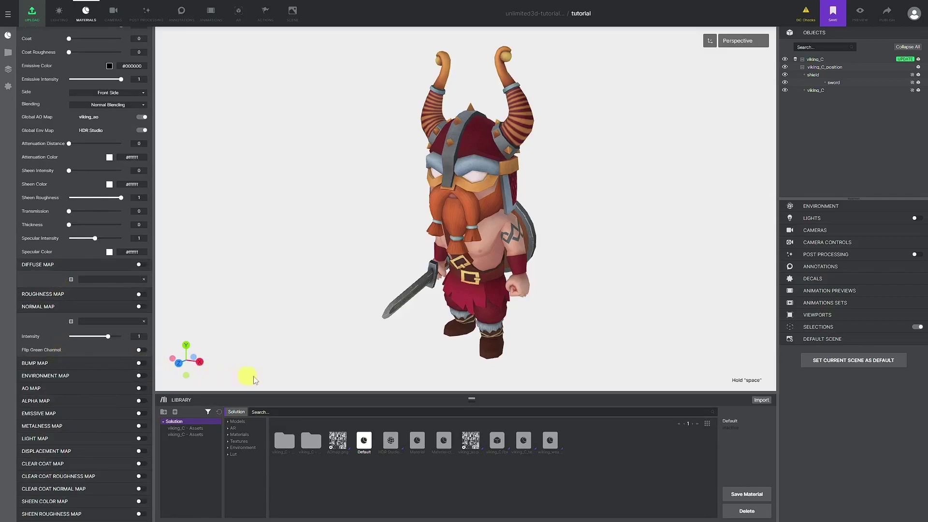
{"action": "left_click_drag", "start_coordinate": [572, 315], "coordinate": [585, 289]}
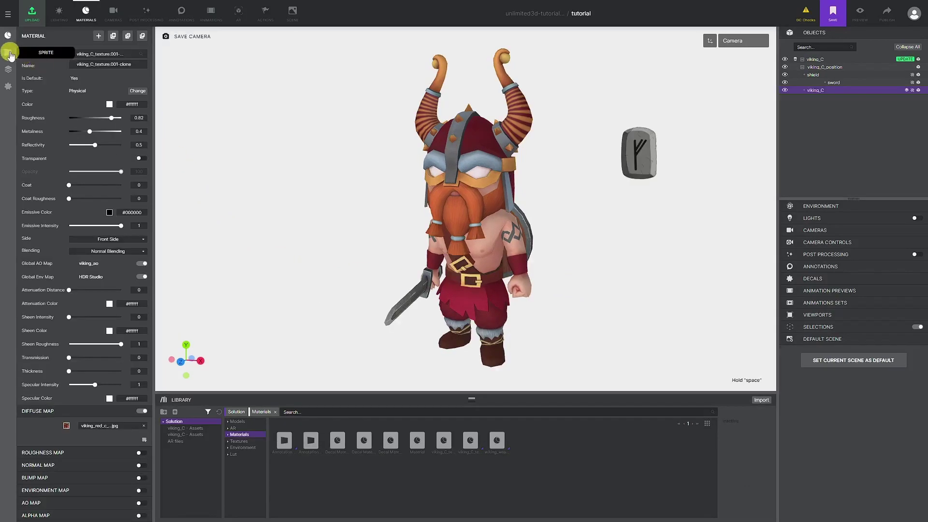
{"action": "left_click", "coordinate": [20, 53]}
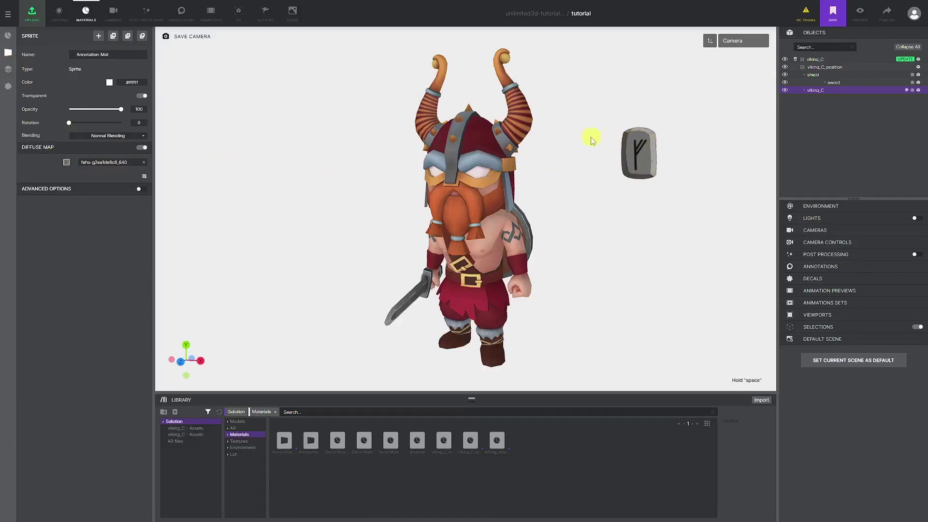
Set the viking body's text overlay to read Unlimited3D and inspect the lettering on the chest up close
{"action": "left_click", "coordinate": [8, 69]}
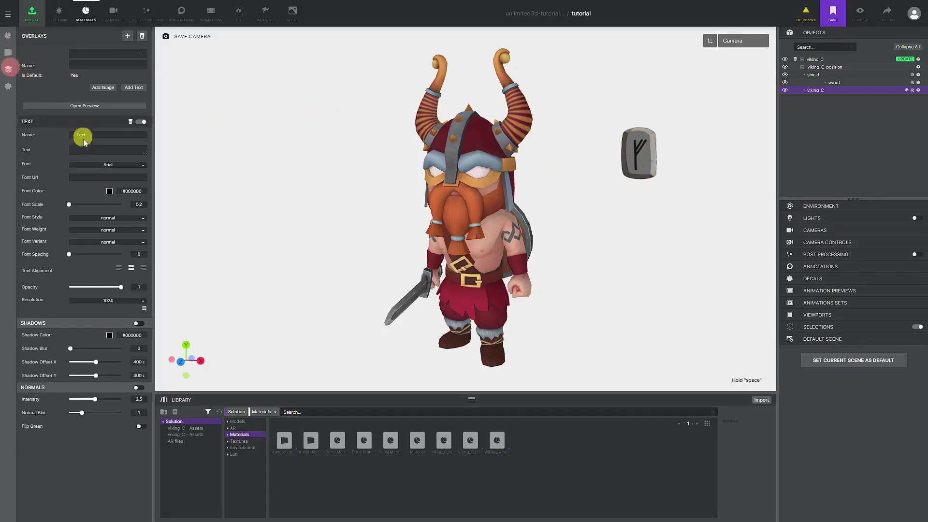
{"action": "left_click", "coordinate": [88, 150]}
{"action": "left_click", "coordinate": [265, 201]}
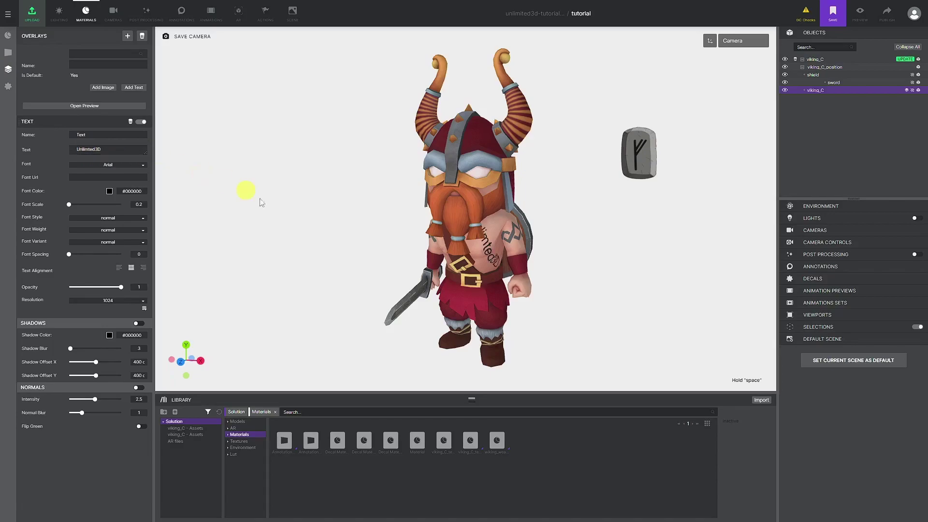
{"action": "scroll", "coordinate": [481, 241], "scroll_direction": "up", "scroll_amount": 5}
{"action": "mouse_move", "coordinate": [462, 225]}
{"action": "left_mouse_down"}
{"action": "mouse_move", "coordinate": [449, 222]}
{"action": "mouse_move", "coordinate": [471, 226]}
{"action": "left_mouse_up"}
Place decals at three spots on the red face of the shield on the viking's back
{"action": "left_click", "coordinate": [7, 88]}
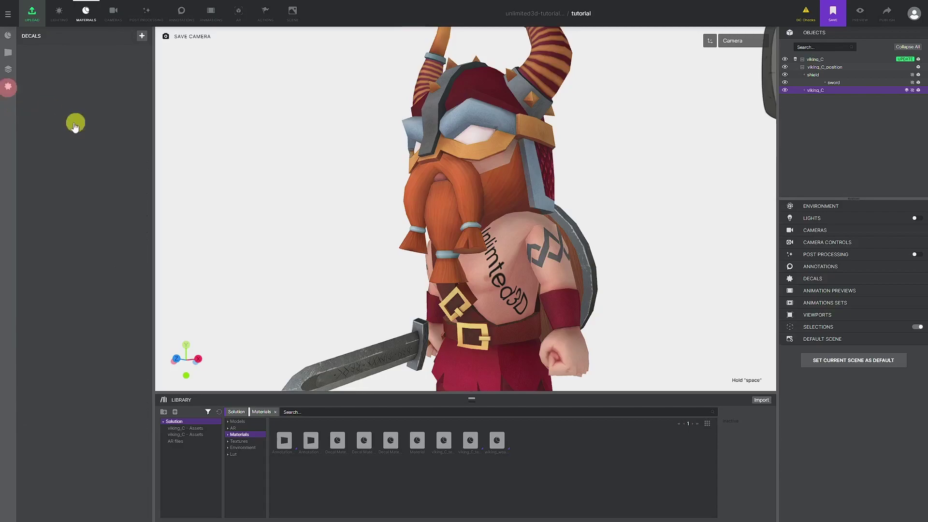
{"action": "left_click_drag", "start_coordinate": [365, 168], "coordinate": [256, 180]}
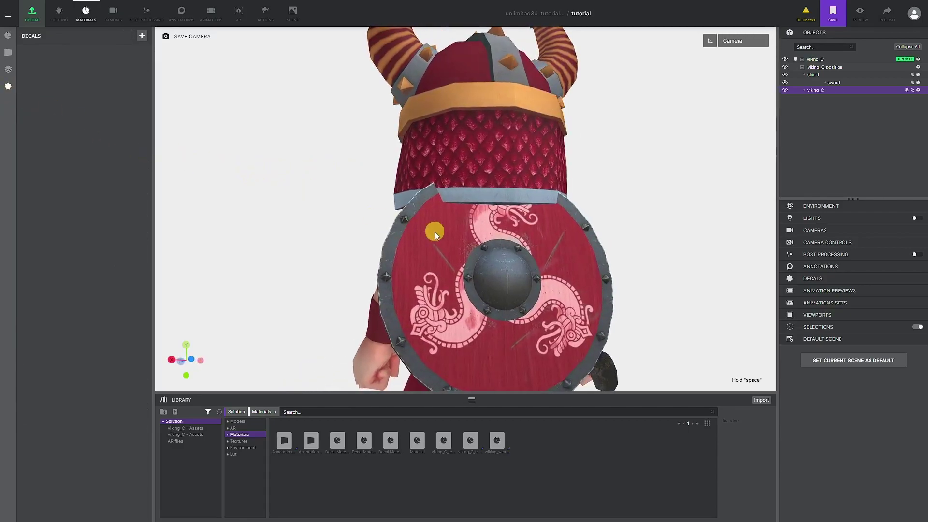
{"action": "left_click", "coordinate": [345, 195]}
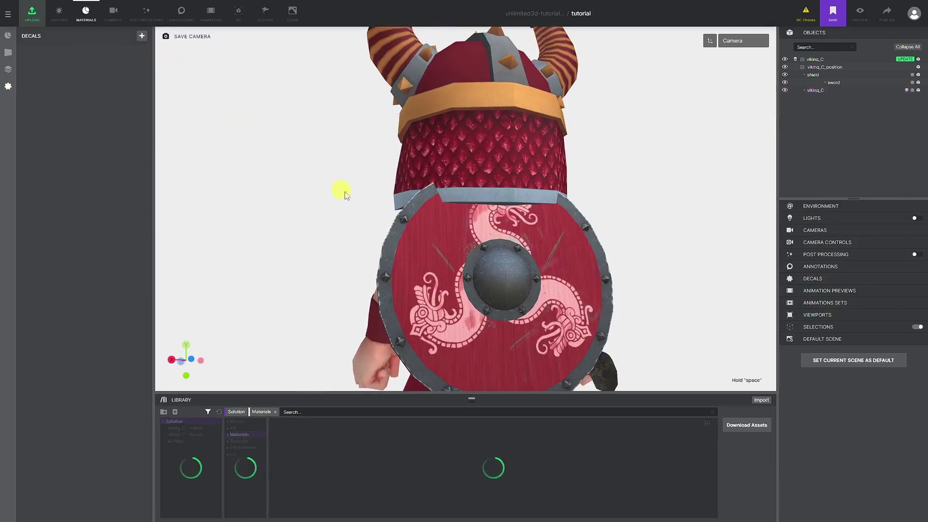
{"action": "left_click", "coordinate": [444, 236]}
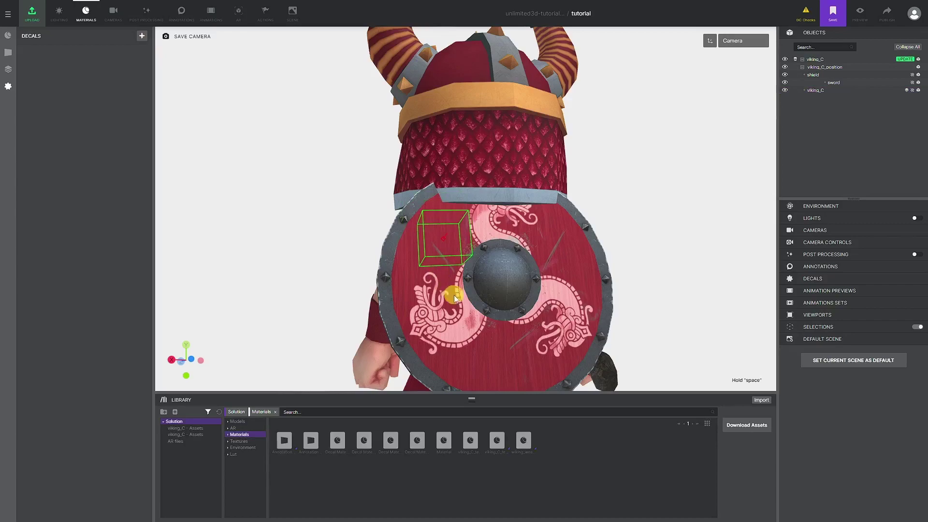
{"action": "left_click", "coordinate": [563, 334]}
{"action": "left_click", "coordinate": [462, 333]}
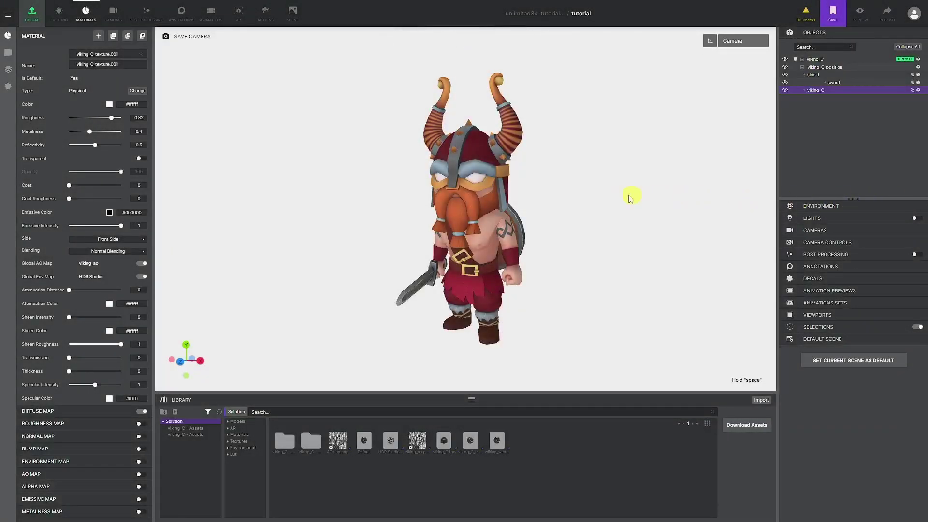
Set the field of view of Camera Publish to 48
{"action": "mouse_move", "coordinate": [606, 194]}
{"action": "left_mouse_down"}
{"action": "mouse_move", "coordinate": [592, 194]}
{"action": "mouse_move", "coordinate": [608, 197]}
{"action": "left_mouse_up"}
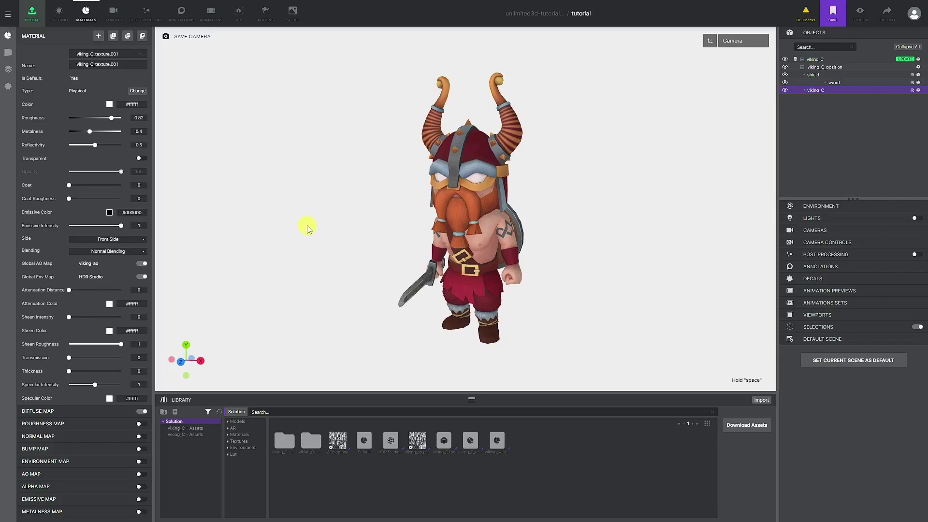
{"action": "left_click", "coordinate": [113, 12]}
{"action": "left_click", "coordinate": [80, 52]}
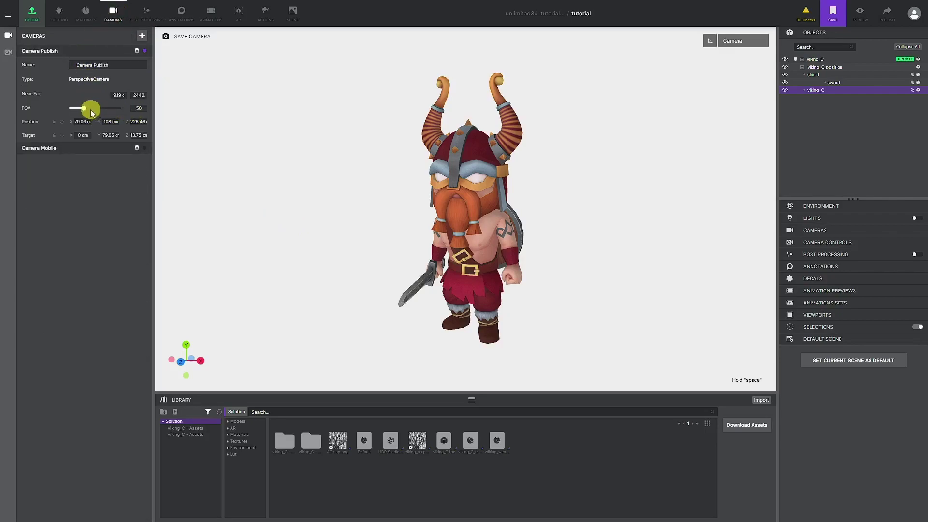
{"action": "left_click_drag", "start_coordinate": [85, 108], "coordinate": [83, 108]}
Test Camera Publish's locked position by orbiting around the viking and restoring the stored view, and show the Camera Mobile settings
{"action": "left_click_drag", "start_coordinate": [354, 187], "coordinate": [342, 180]}
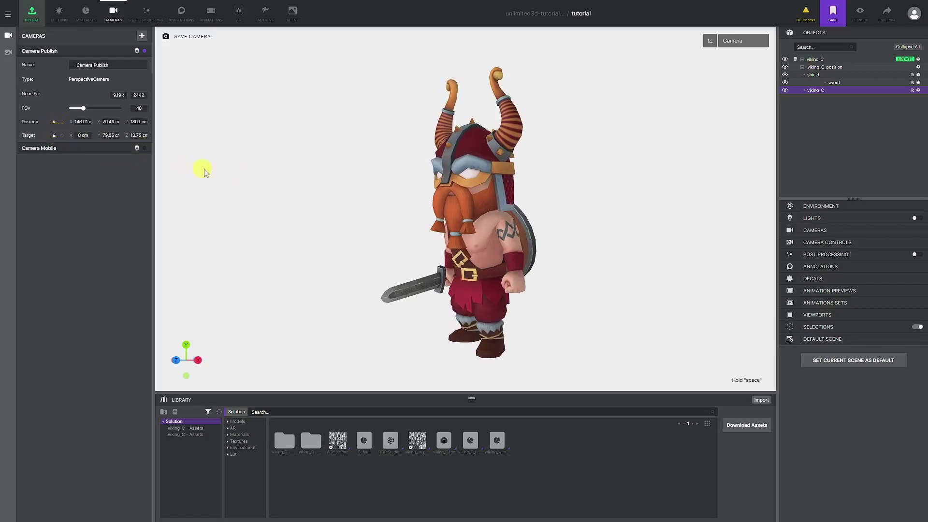
{"action": "left_click_drag", "start_coordinate": [380, 189], "coordinate": [431, 207]}
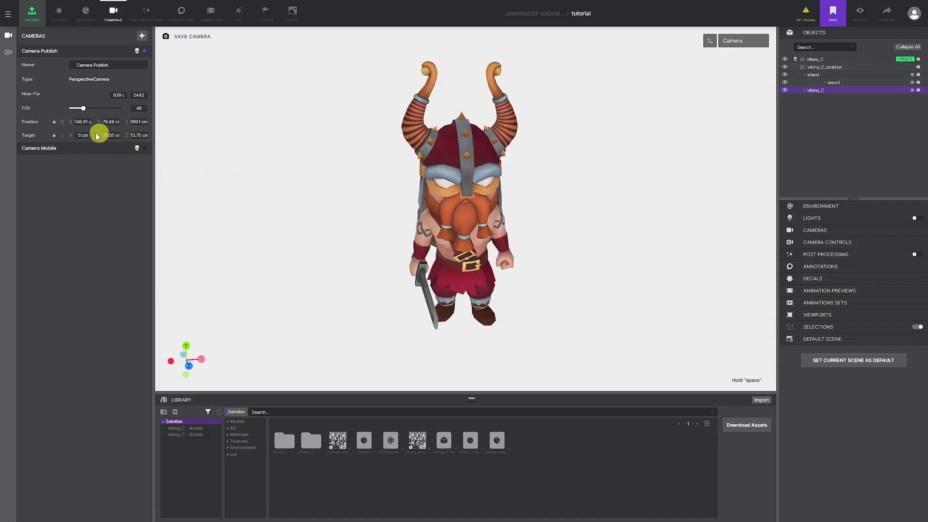
{"action": "left_click", "coordinate": [62, 123]}
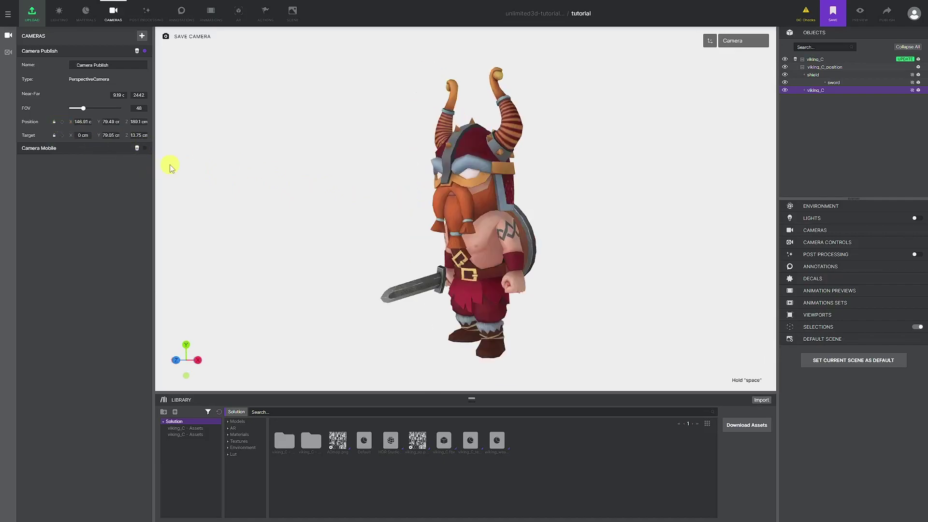
{"action": "left_click", "coordinate": [114, 149]}
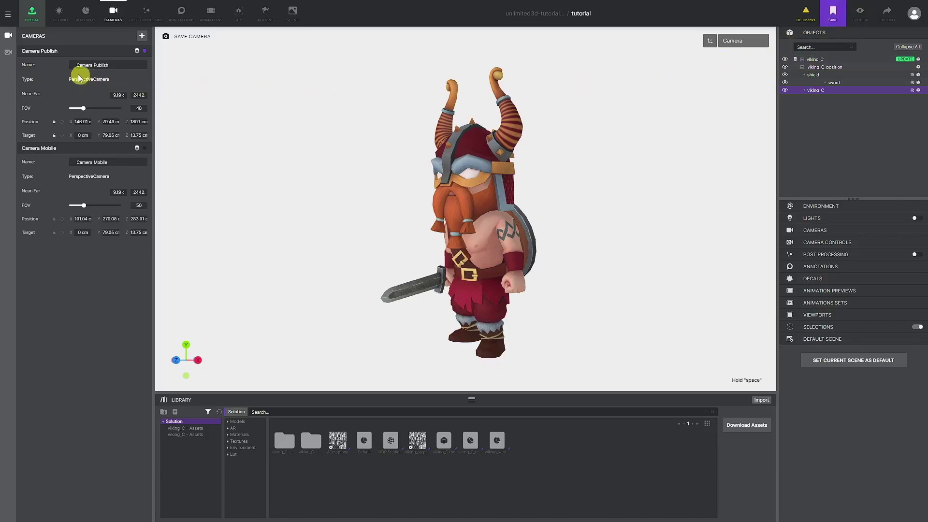
Configure the CC Publish camera controls with a maximum polar angle of 90 degrees and auto rotation at speed -1.5
{"action": "left_click", "coordinate": [9, 52]}
{"action": "left_click", "coordinate": [51, 54]}
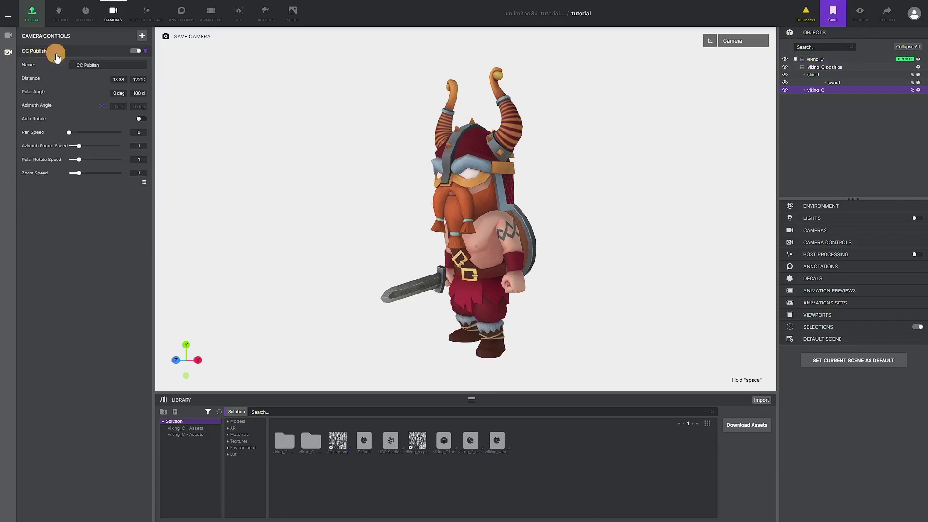
{"action": "left_click", "coordinate": [140, 118]}
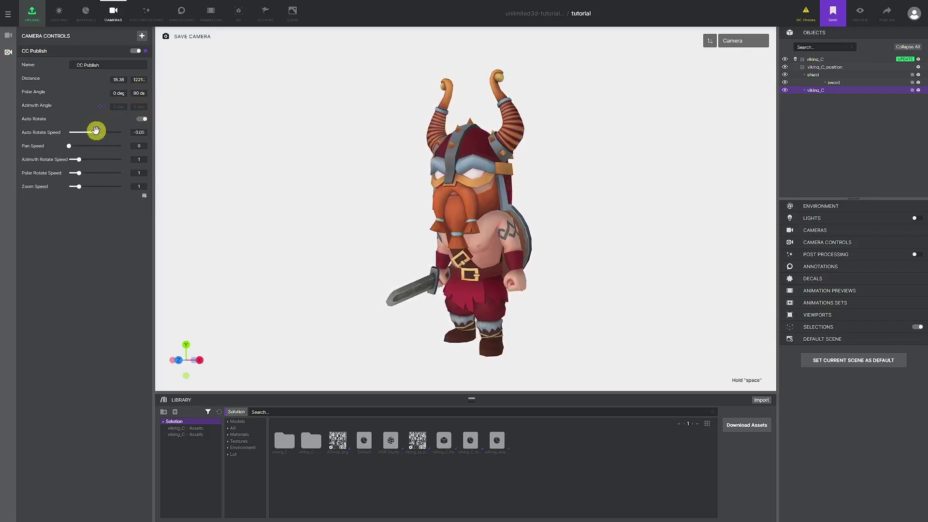
{"action": "left_click_drag", "start_coordinate": [99, 132], "coordinate": [100, 136]}
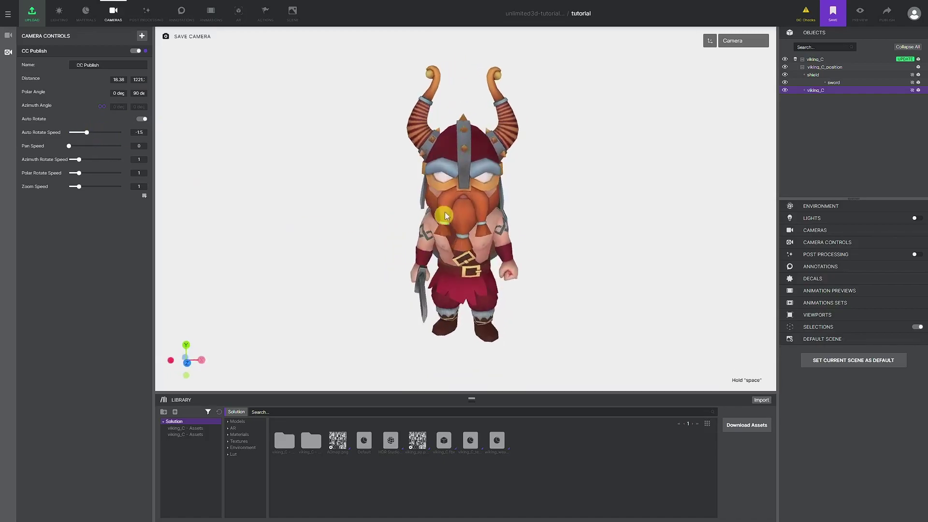
{"action": "left_click", "coordinate": [138, 93]}
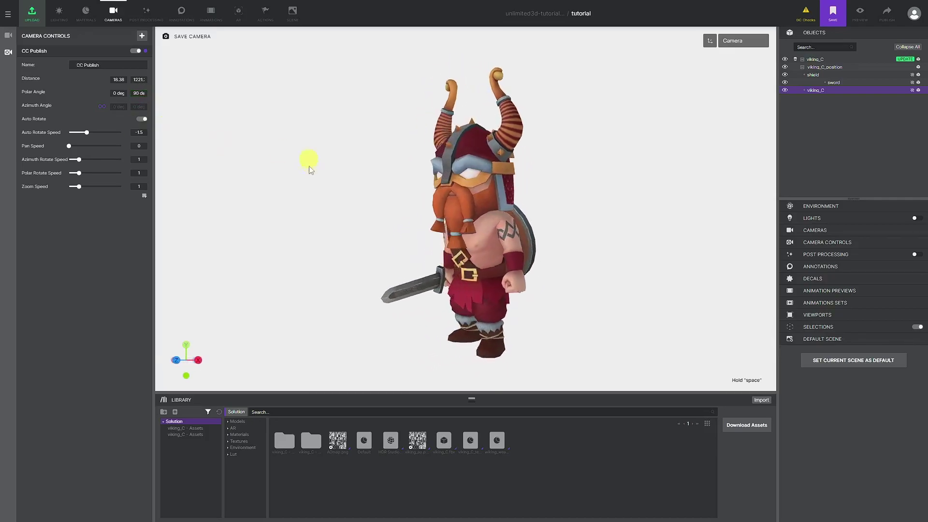
{"action": "left_click", "coordinate": [102, 132]}
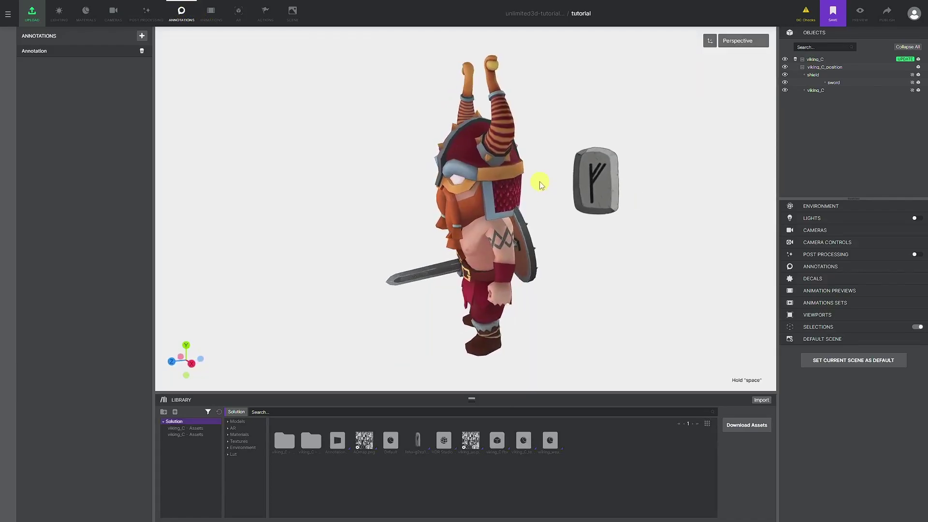
Inspect the rune annotation's placement settings and its Annotation-Mat sprite material, switching the diffuse map off and back on
{"action": "left_click_drag", "start_coordinate": [536, 182], "coordinate": [575, 182]}
{"action": "left_click", "coordinate": [96, 54]}
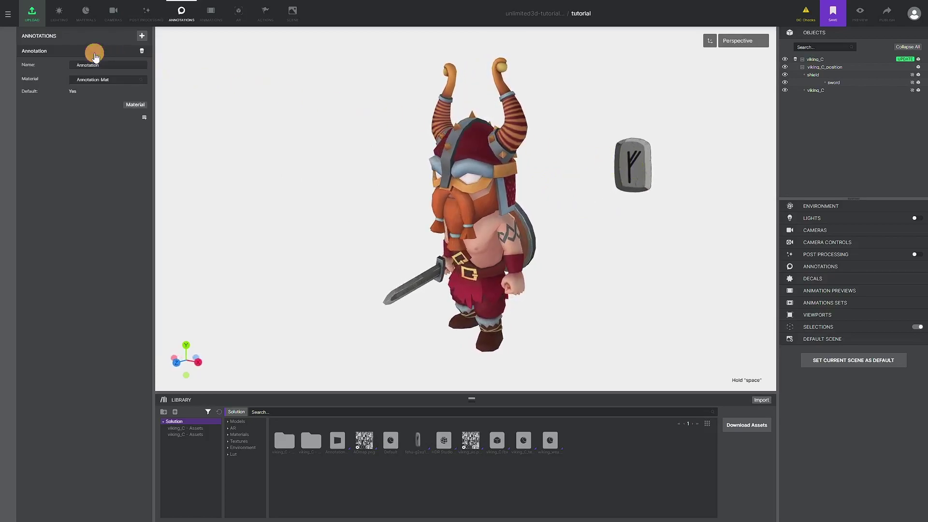
{"action": "left_click", "coordinate": [143, 120]}
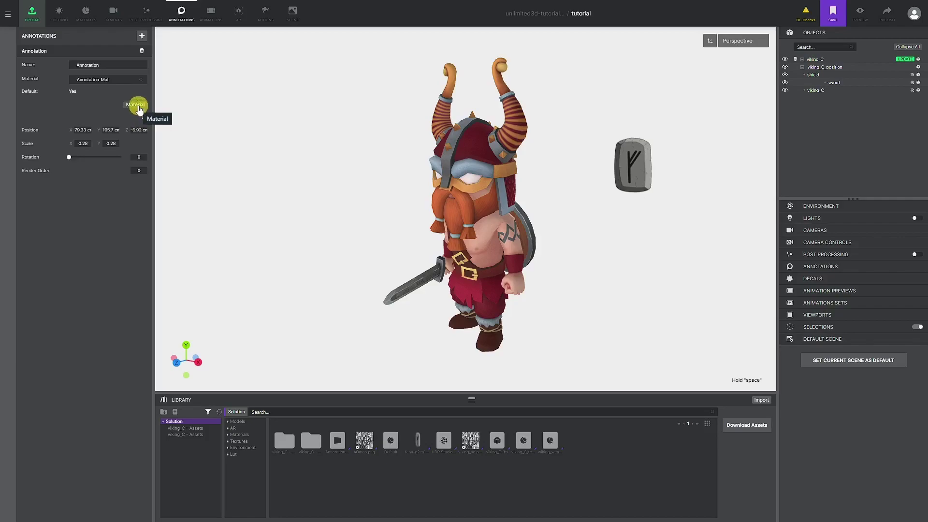
{"action": "left_click", "coordinate": [139, 108]}
{"action": "left_click", "coordinate": [94, 147]}
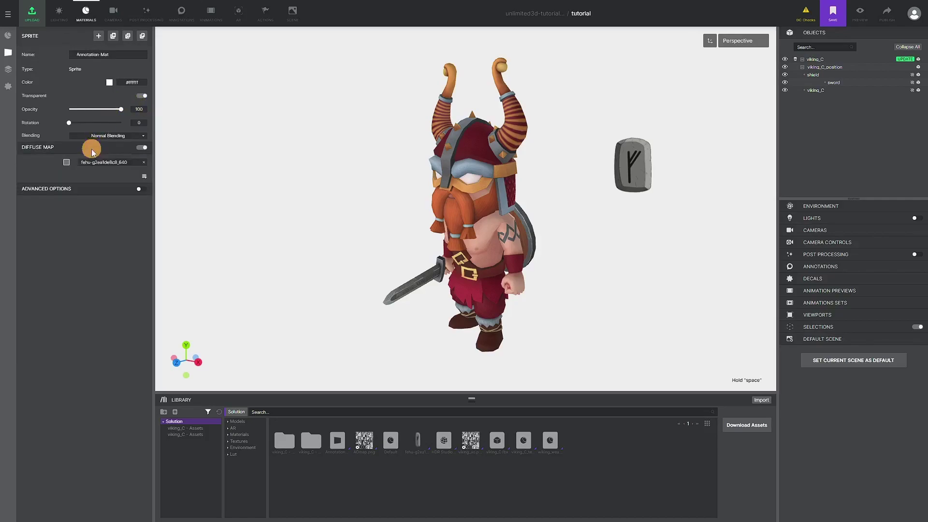
{"action": "left_click", "coordinate": [142, 148]}
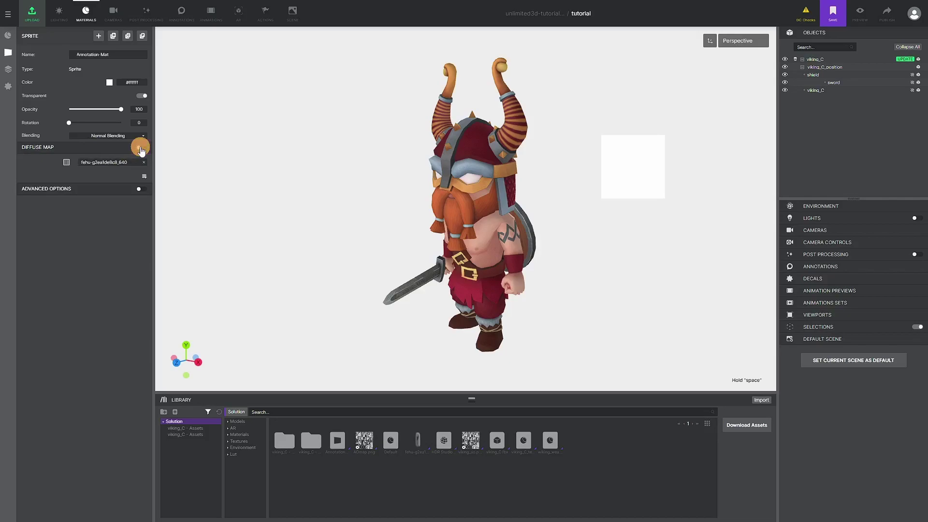
{"action": "left_click", "coordinate": [142, 148]}
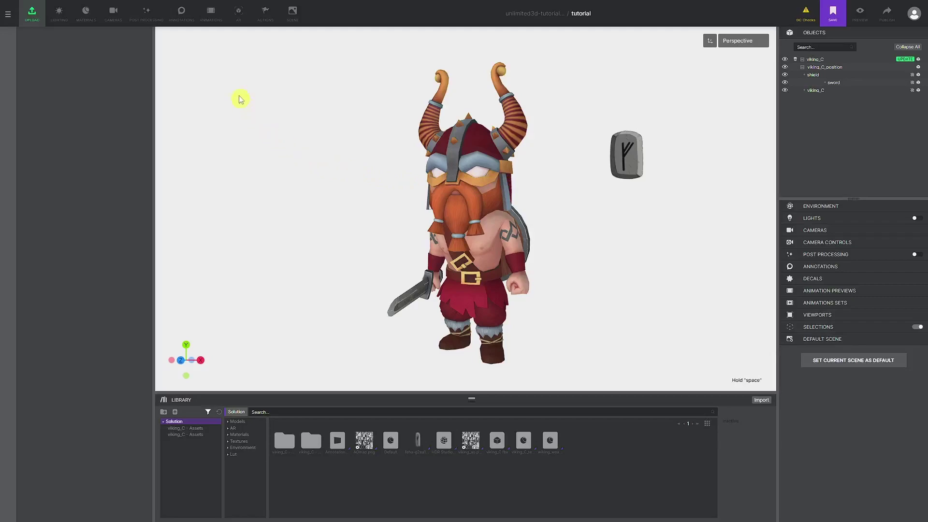
Preview the viking_C animations in the scene, view the playing model from another angle, and stop playback
{"action": "left_click", "coordinate": [211, 27]}
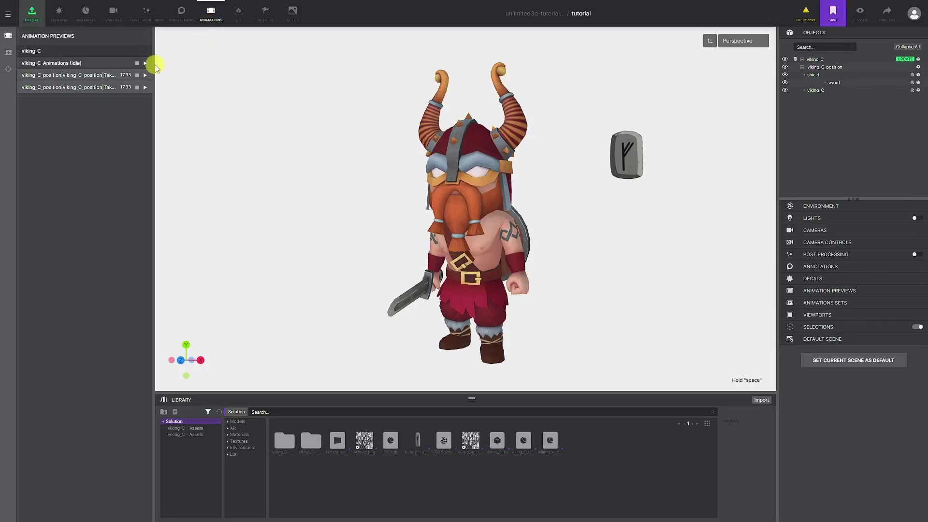
{"action": "left_click", "coordinate": [145, 63]}
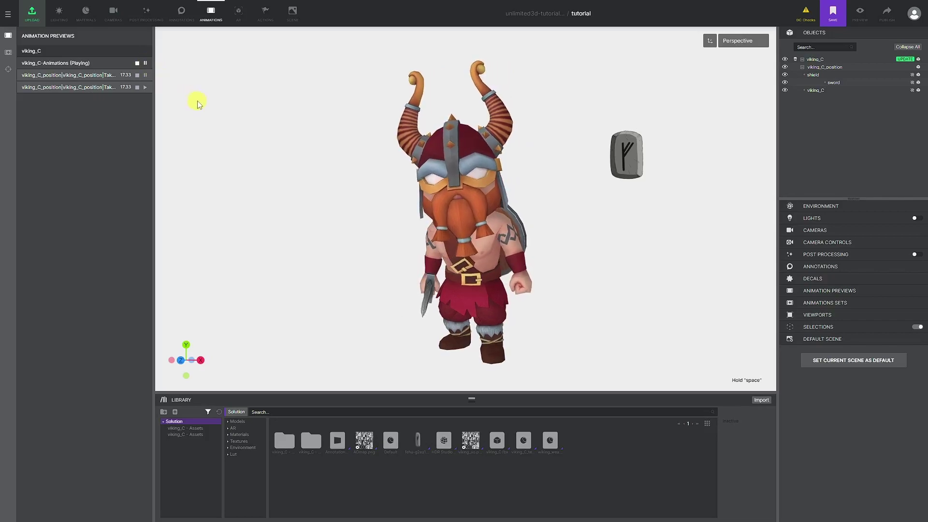
{"action": "left_click_drag", "start_coordinate": [360, 166], "coordinate": [352, 166]}
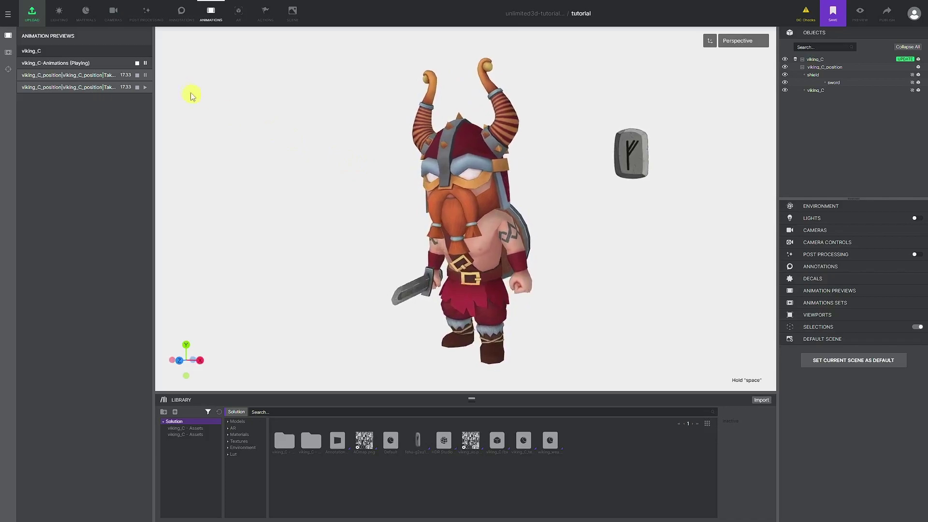
{"action": "left_click", "coordinate": [138, 65]}
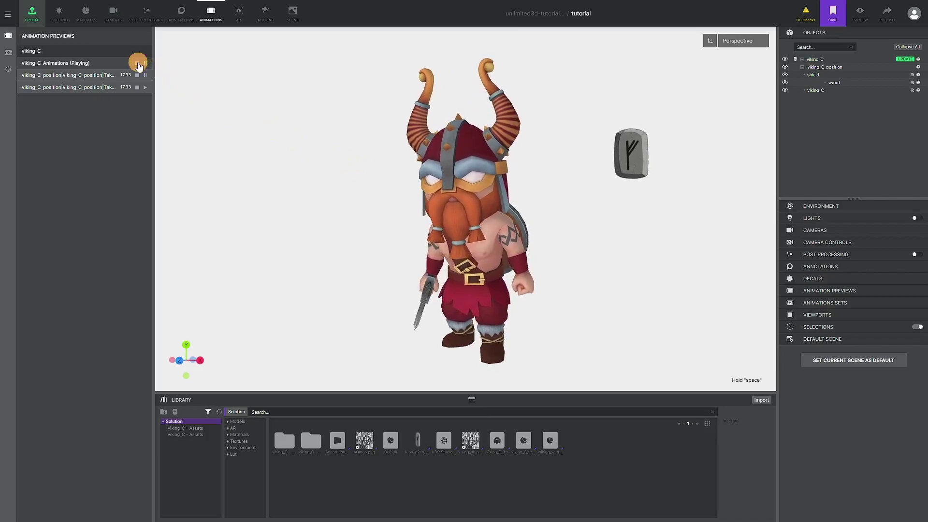
Toggle infinite repetition for the animated state in the viking's Set-0 animation set and try a playback speed of 0.79
{"action": "left_click", "coordinate": [8, 51]}
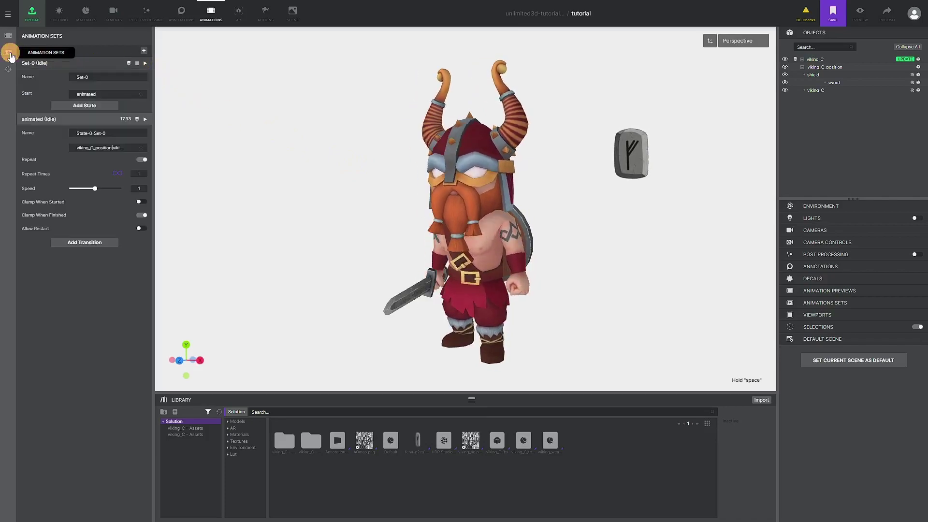
{"action": "left_click", "coordinate": [145, 162]}
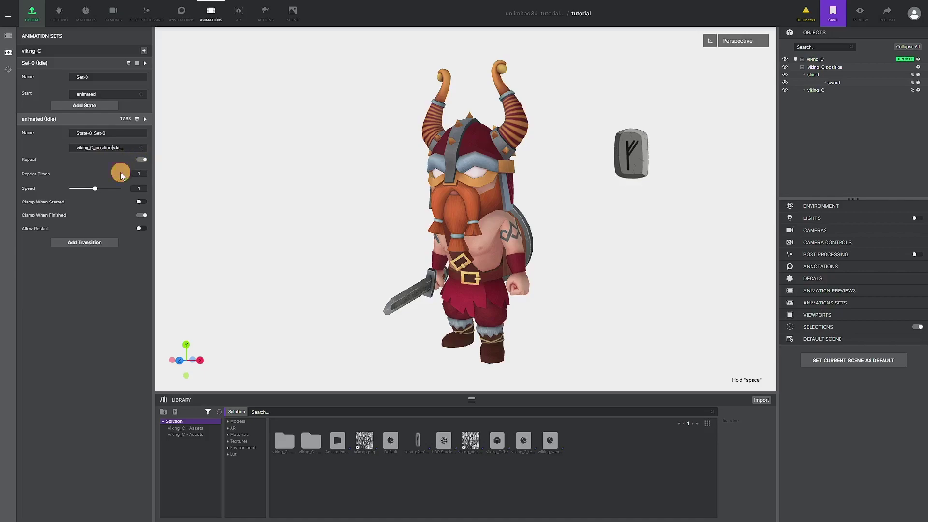
{"action": "left_click", "coordinate": [118, 174]}
{"action": "left_click", "coordinate": [138, 172]}
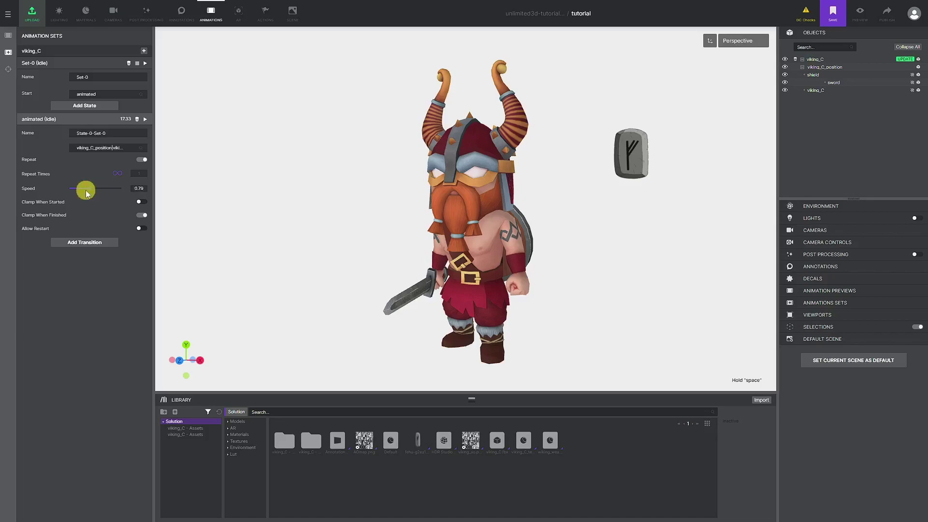
{"action": "left_click", "coordinate": [94, 193]}
{"action": "left_click", "coordinate": [136, 188]}
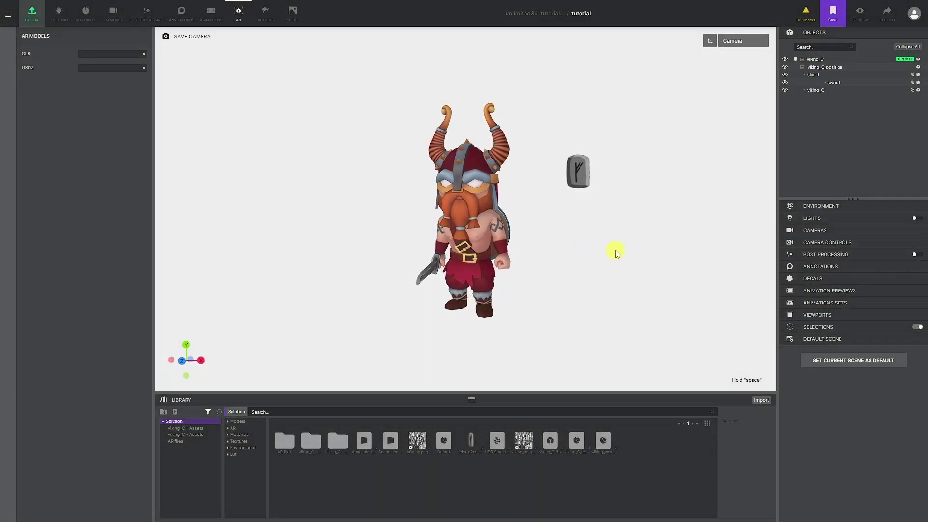
Assign viking_c.glb from the AR files folder as the GLB AR model and the folder's second file as the USDZ model
{"action": "left_click", "coordinate": [239, 17]}
{"action": "double_click", "coordinate": [287, 442]}
{"action": "left_click_drag", "start_coordinate": [285, 439], "coordinate": [129, 55]}
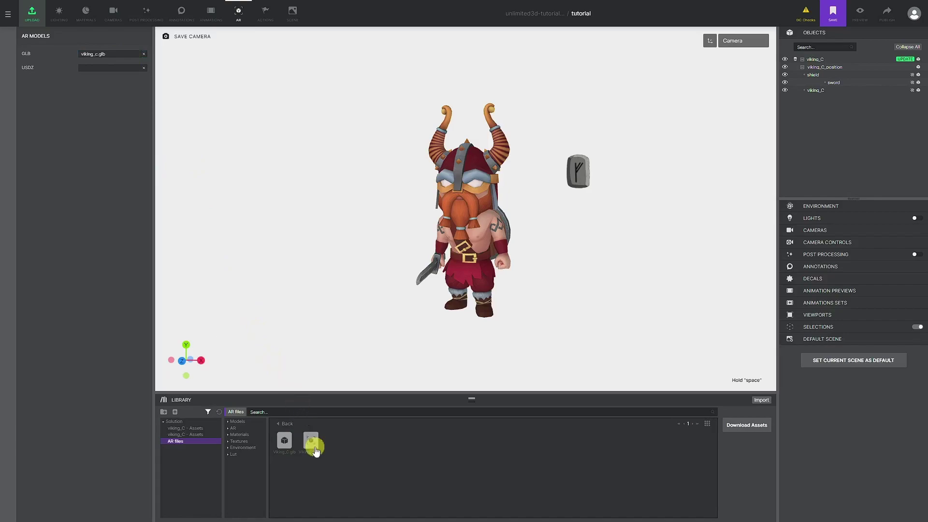
{"action": "left_click_drag", "start_coordinate": [311, 440], "coordinate": [93, 74]}
Publish the scene and test the rune annotation in the full-screen viewer, orbiting around the viking before leaving it
{"action": "left_click", "coordinate": [887, 21]}
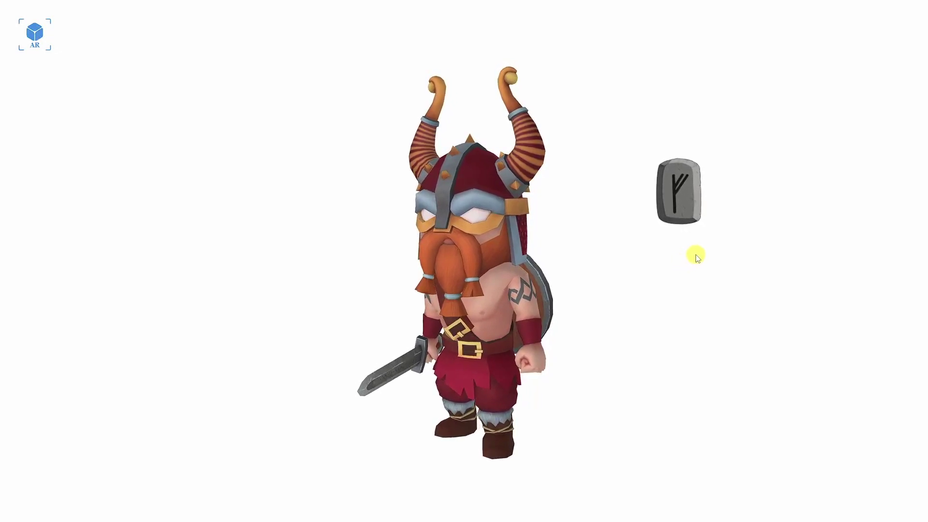
{"action": "left_click", "coordinate": [686, 194]}
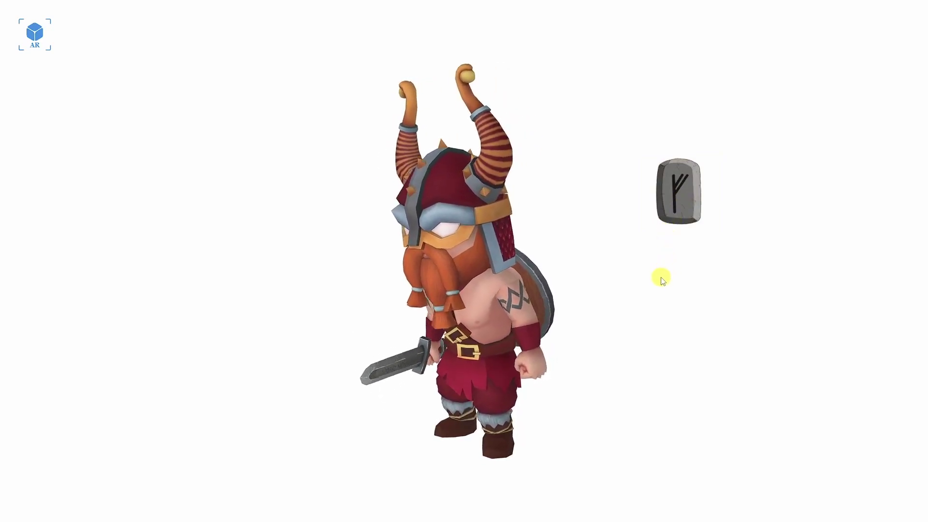
{"action": "left_click_drag", "start_coordinate": [658, 276], "coordinate": [630, 276]}
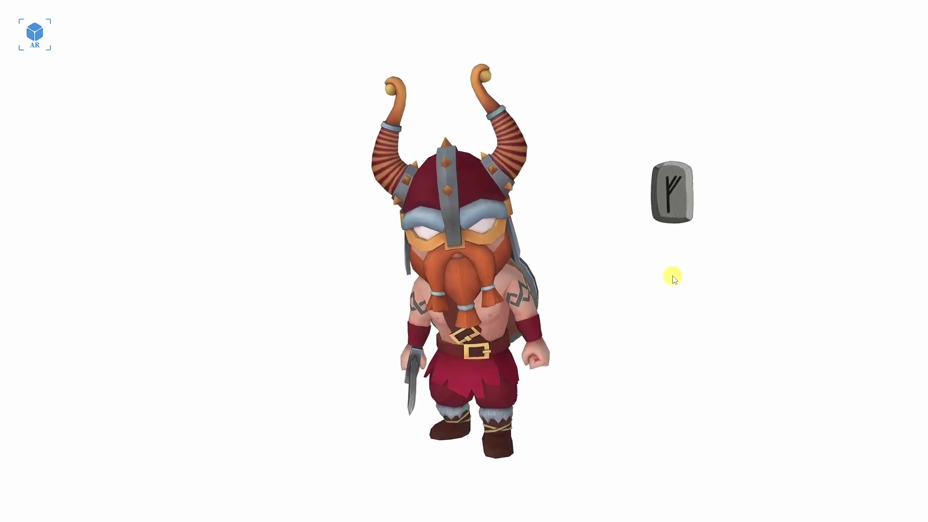
{"action": "key", "text": "Escape"}
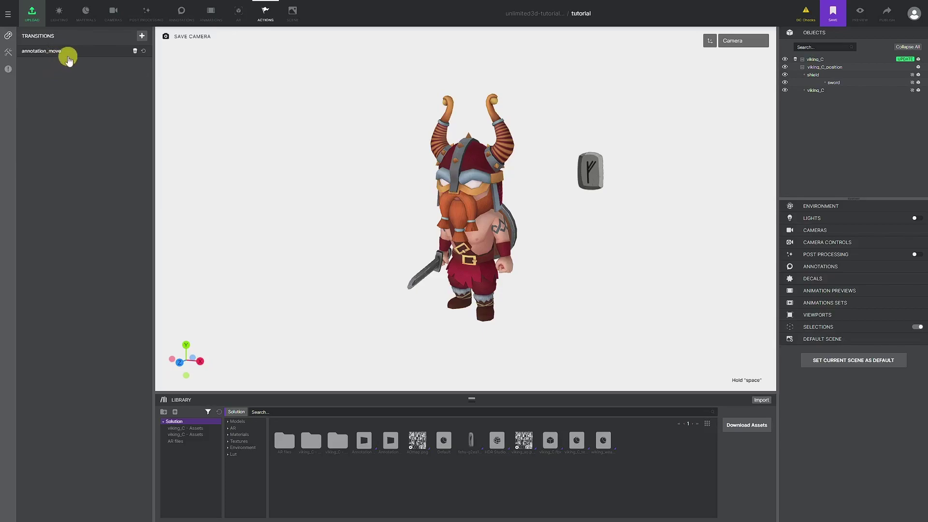
View the settings of the annotation_move transition and collapse them again
{"action": "left_click", "coordinate": [68, 51]}
{"action": "left_click", "coordinate": [52, 51]}
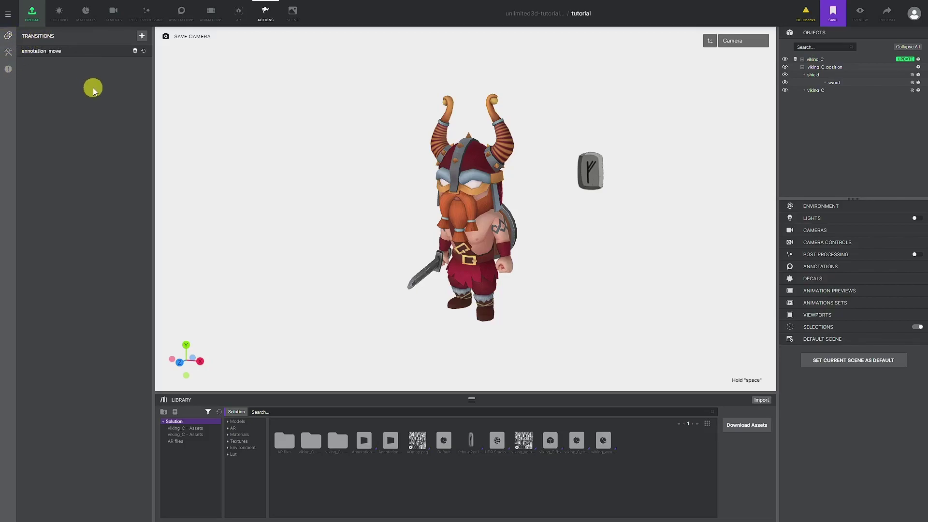
Add a Camera transition named camera that targets Camera Publish and includes position, direction and FOV
{"action": "left_click_drag", "start_coordinate": [352, 162], "coordinate": [365, 164]}
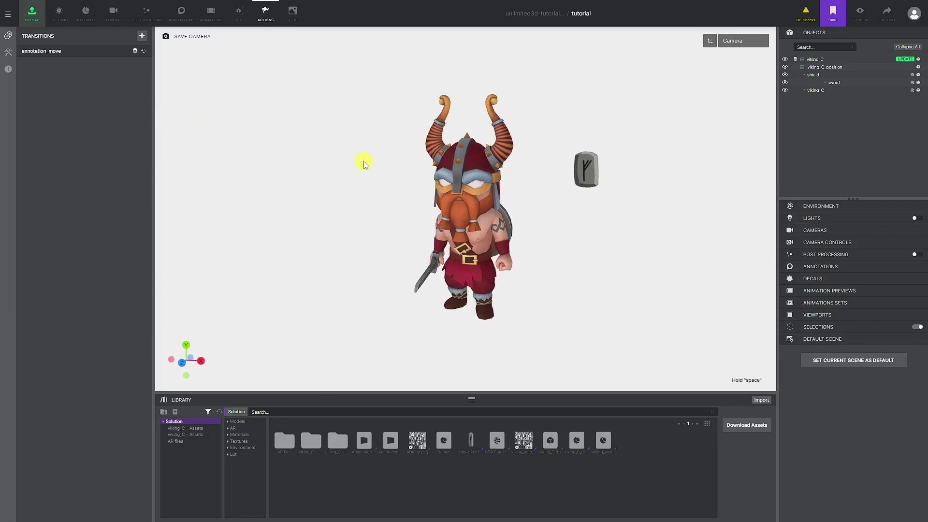
{"action": "left_click", "coordinate": [140, 35]}
{"action": "left_click", "coordinate": [489, 260]}
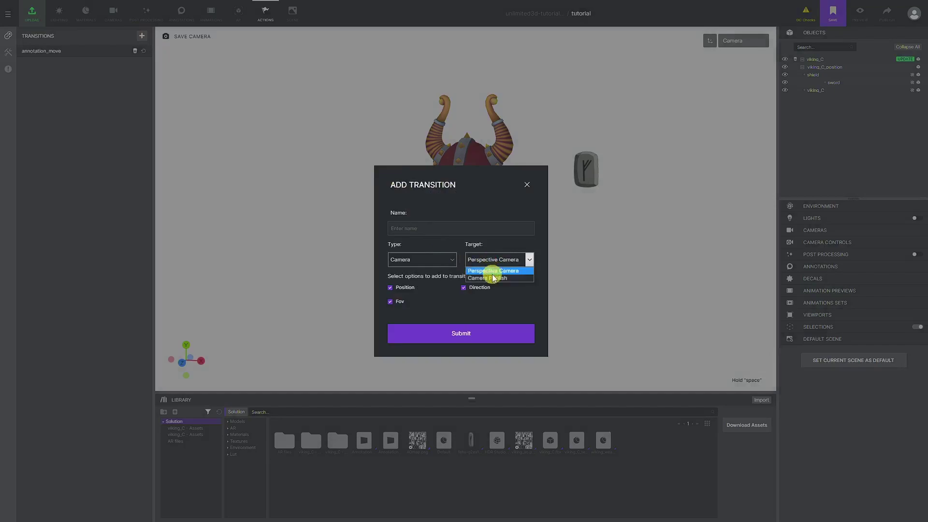
{"action": "left_click", "coordinate": [493, 278]}
{"action": "left_click", "coordinate": [410, 228]}
{"action": "type", "text": "camera"}
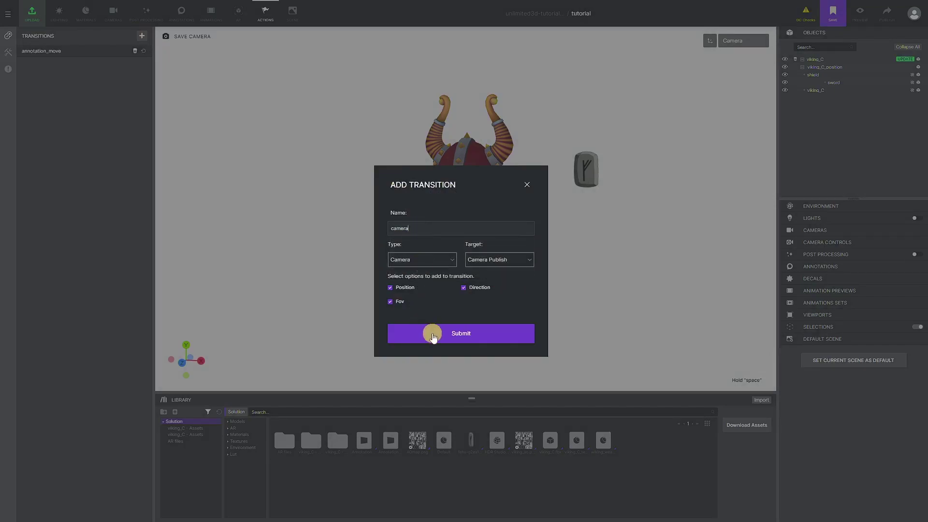
{"action": "left_click", "coordinate": [431, 333]}
Update the camera transition with a closer view of the viking and activate it from a zoomed-out view to test it
{"action": "left_click", "coordinate": [38, 62]}
{"action": "left_click", "coordinate": [137, 256]}
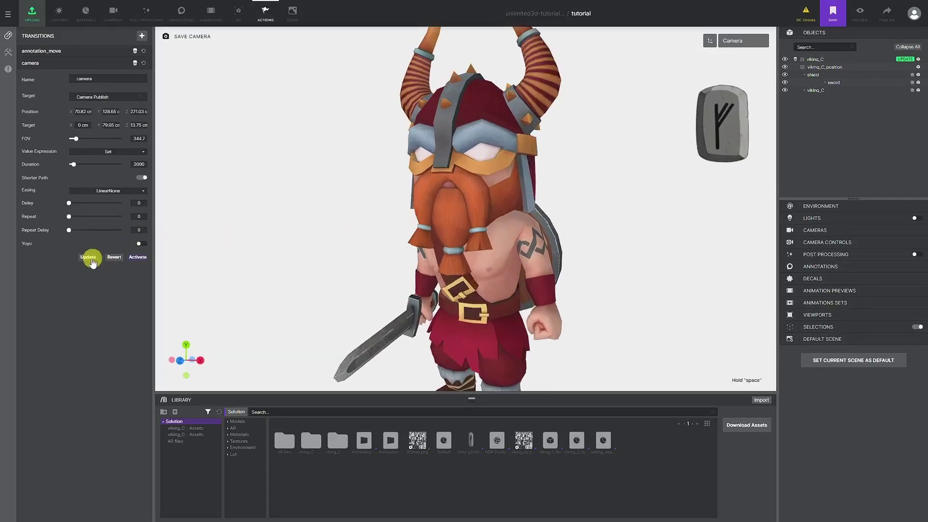
{"action": "left_click", "coordinate": [88, 257]}
{"action": "left_click", "coordinate": [455, 319]}
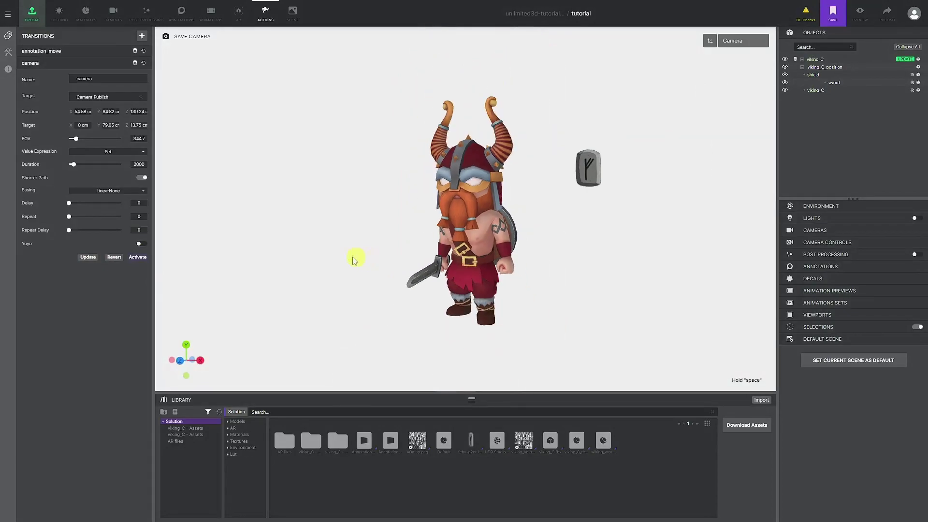
{"action": "left_click", "coordinate": [138, 256]}
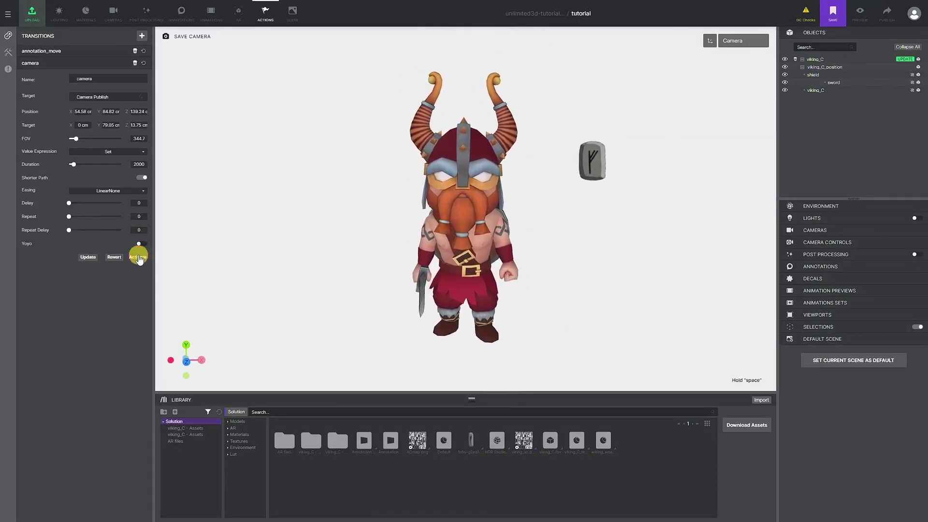
Add a modifier named move with the Activate Transition action for the Camera transition
{"action": "left_click", "coordinate": [8, 52]}
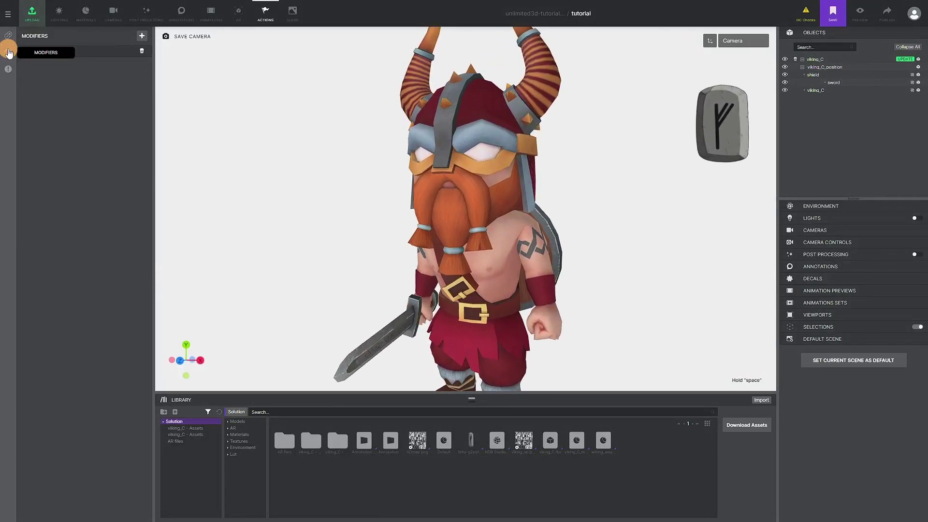
{"action": "left_click", "coordinate": [141, 36]}
{"action": "left_click", "coordinate": [432, 264]}
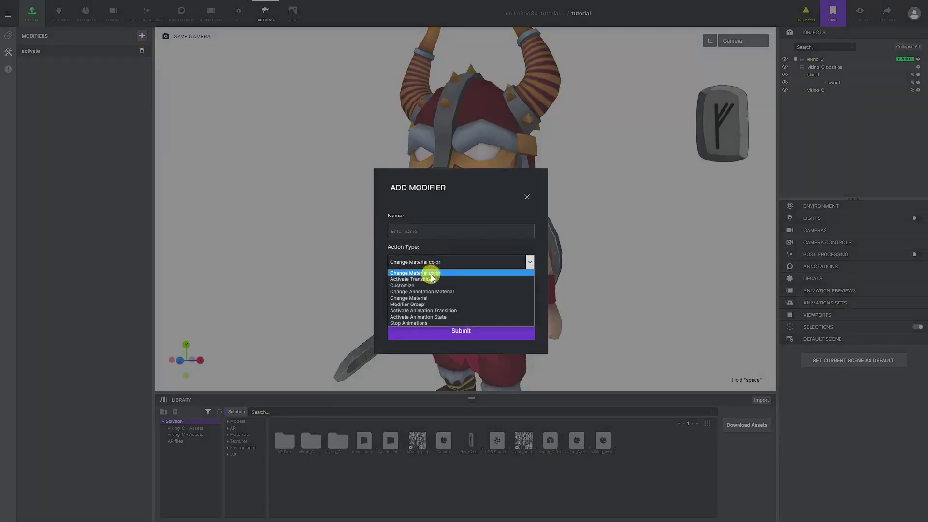
{"action": "left_click", "coordinate": [430, 280]}
{"action": "left_click", "coordinate": [432, 294]}
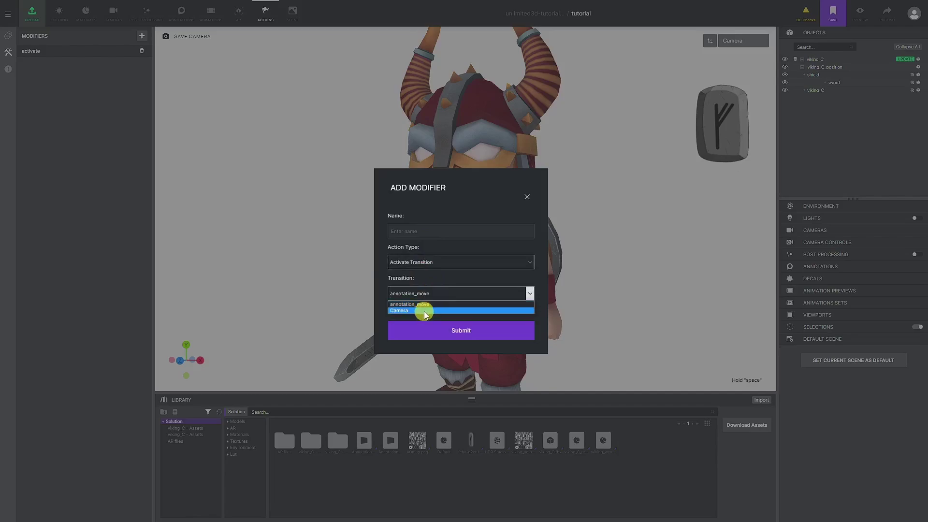
{"action": "left_click", "coordinate": [424, 312]}
{"action": "left_click", "coordinate": [415, 231]}
{"action": "type", "text": "move"}
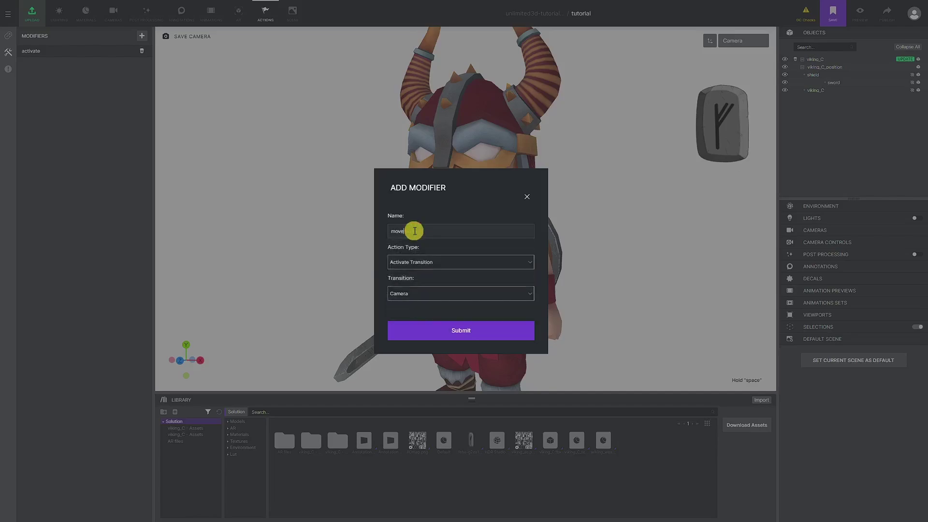
{"action": "left_click", "coordinate": [445, 332]}
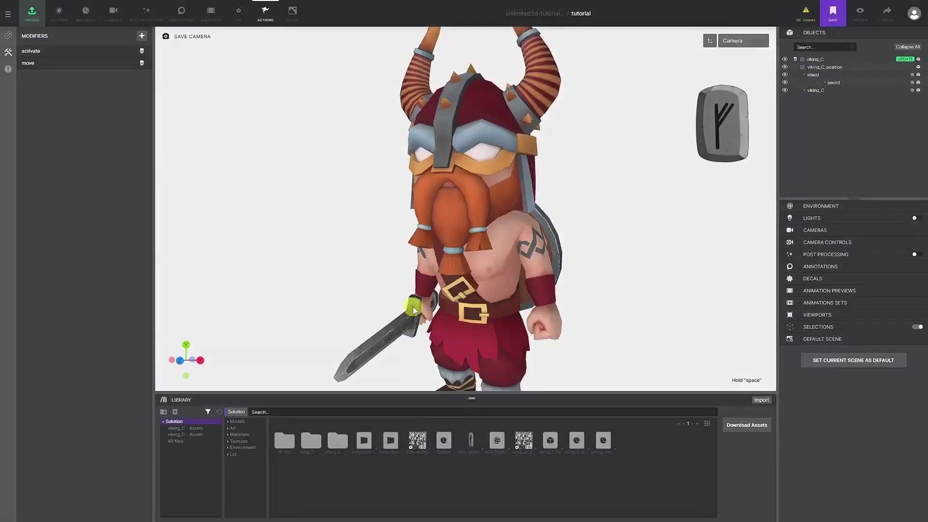
Add a rule named move with Click as its target and move as its modifier
{"action": "left_click", "coordinate": [7, 68]}
{"action": "left_click", "coordinate": [143, 37]}
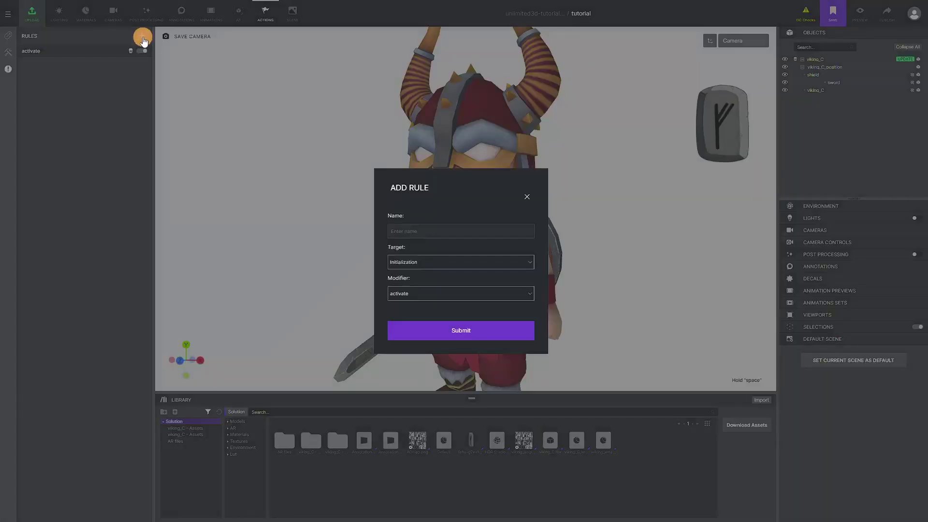
{"action": "left_click", "coordinate": [425, 262]}
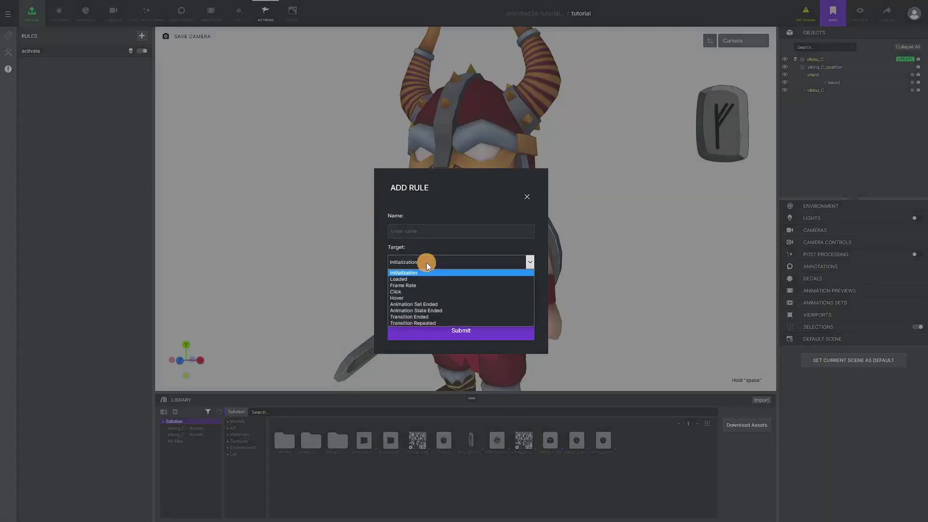
{"action": "left_click", "coordinate": [418, 292]}
{"action": "left_click", "coordinate": [418, 293]}
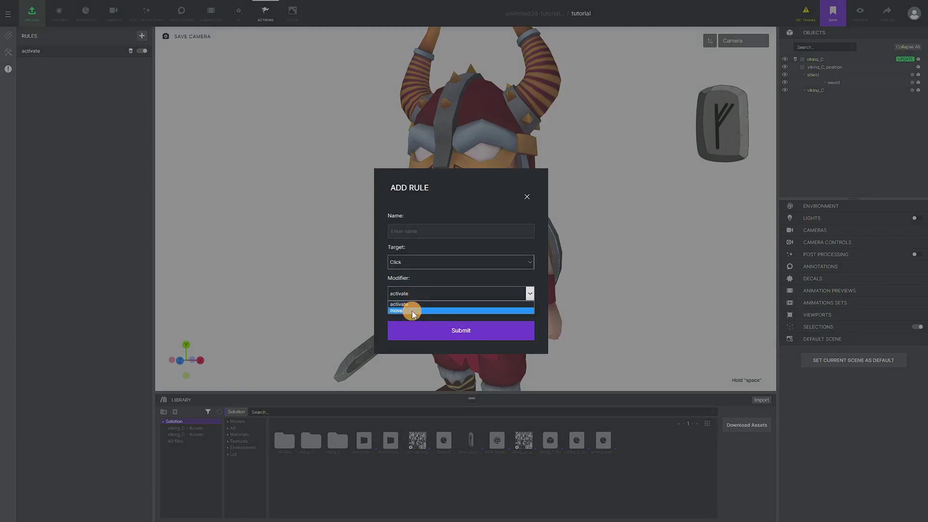
{"action": "left_click", "coordinate": [413, 310]}
{"action": "left_click", "coordinate": [413, 231]}
{"action": "type", "text": "move"}
{"action": "left_click", "coordinate": [468, 334]}
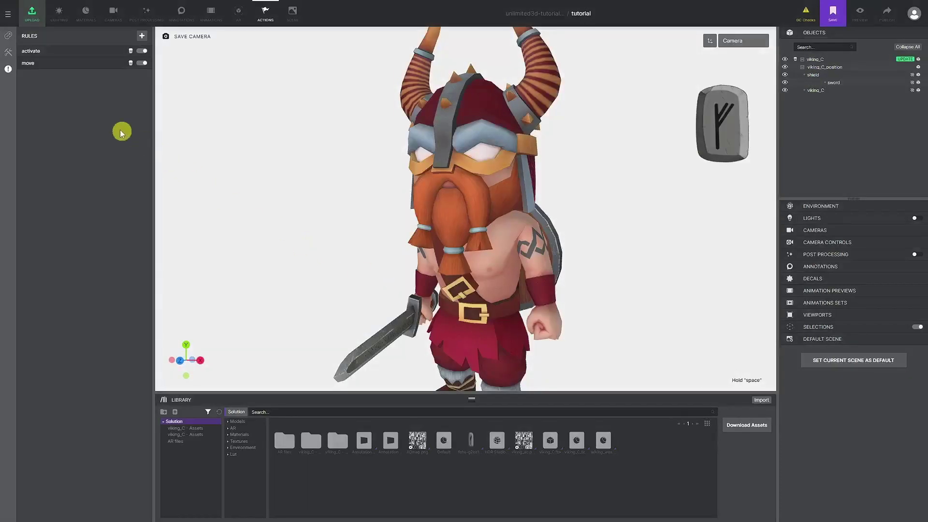
Enable the Annotation node as the trigger of the move rule and save the project
{"action": "left_click", "coordinate": [41, 63]}
{"action": "scroll", "coordinate": [70, 203], "scroll_direction": "down", "scroll_amount": 5}
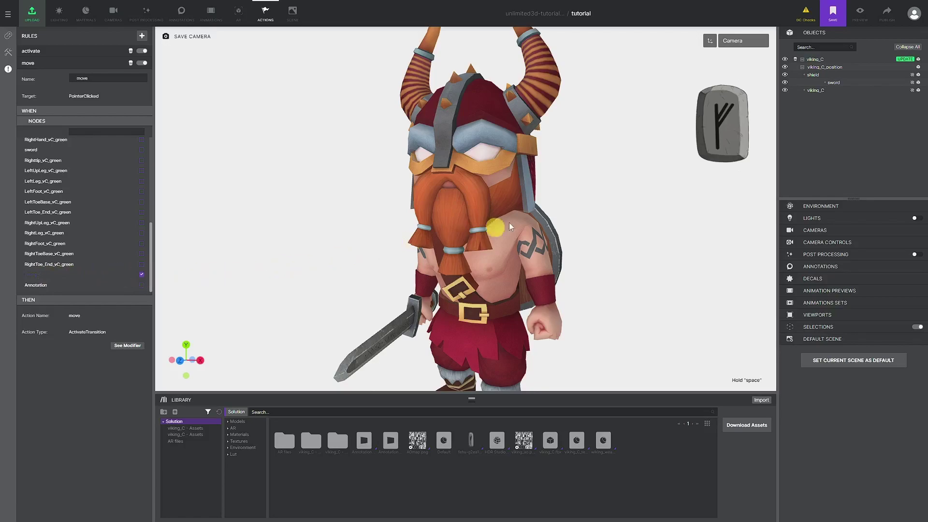
{"action": "left_click", "coordinate": [829, 20]}
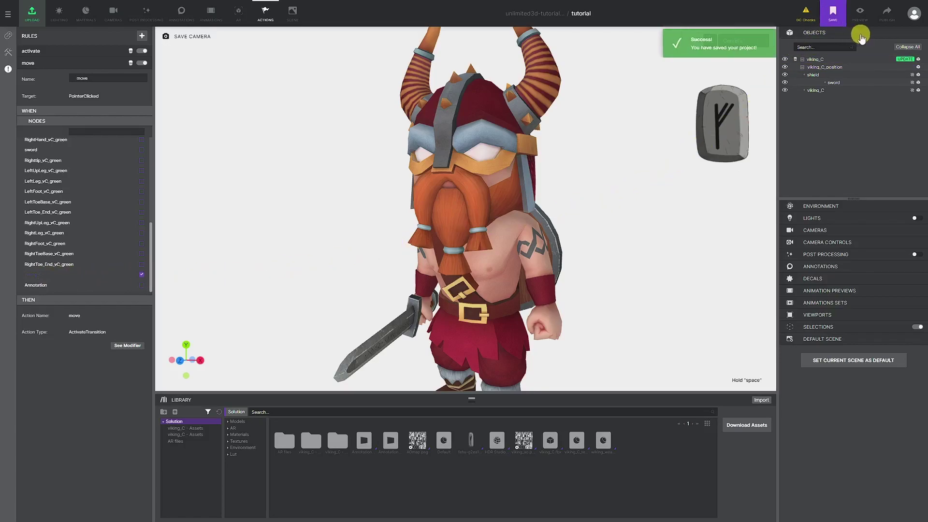
Preview the scene, zoom and orbit around the viking, and test the rune annotation's camera transition
{"action": "left_click", "coordinate": [863, 18]}
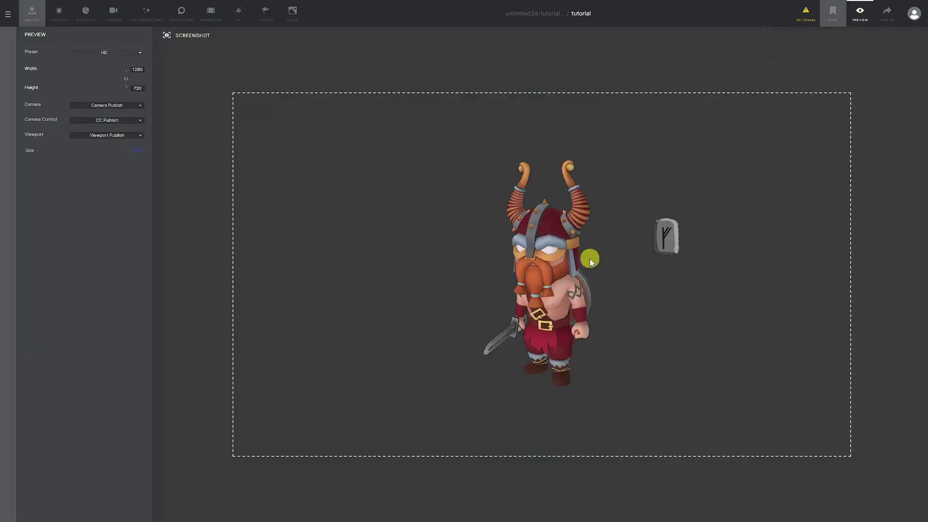
{"action": "scroll", "coordinate": [584, 297], "scroll_direction": "up", "scroll_amount": 5}
{"action": "scroll", "coordinate": [647, 293], "scroll_direction": "up", "scroll_amount": 2}
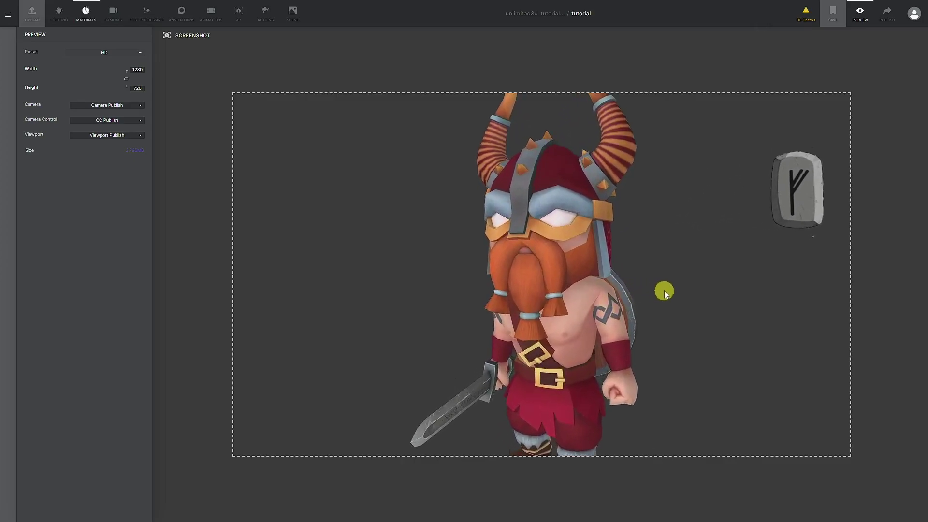
{"action": "left_click_drag", "start_coordinate": [664, 291], "coordinate": [731, 261]}
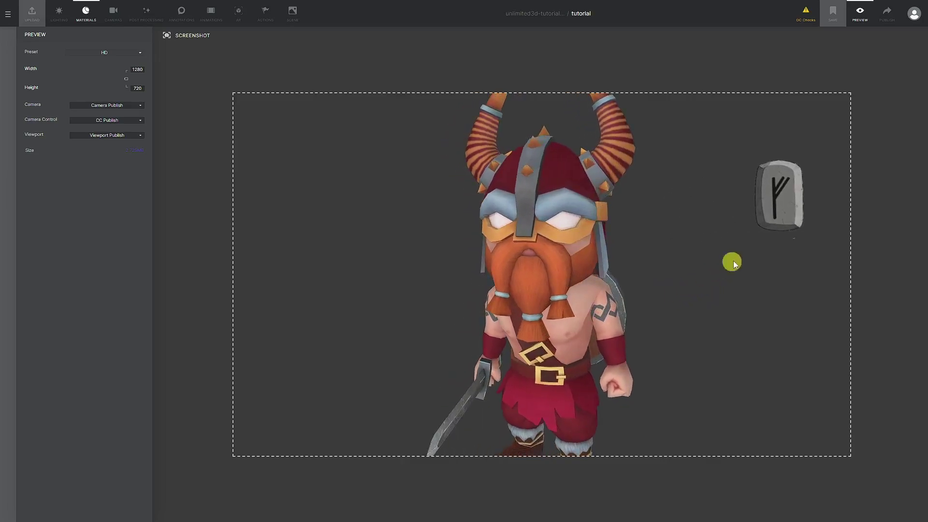
{"action": "double_click", "coordinate": [782, 198]}
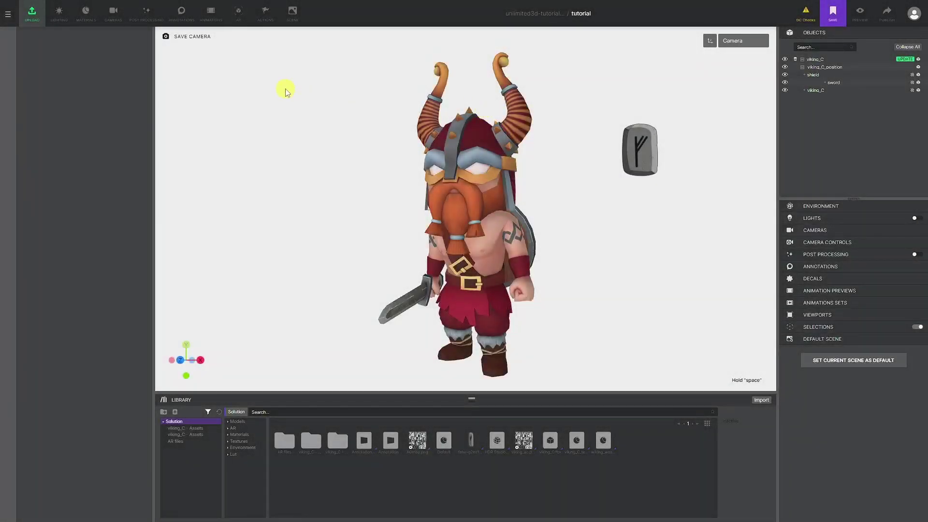
Examine the default scene settings and compare them with the current scene's environment and camera controls
{"action": "left_click", "coordinate": [293, 20]}
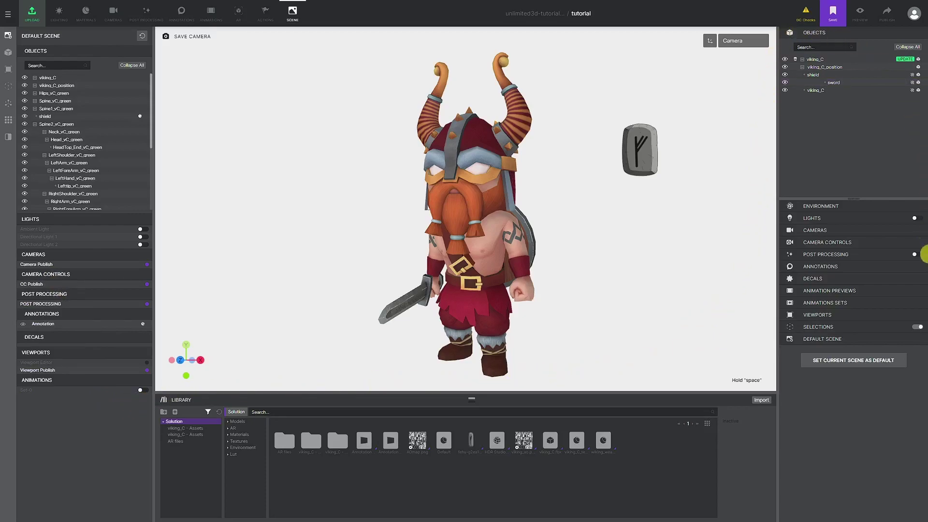
{"action": "left_click", "coordinate": [810, 206]}
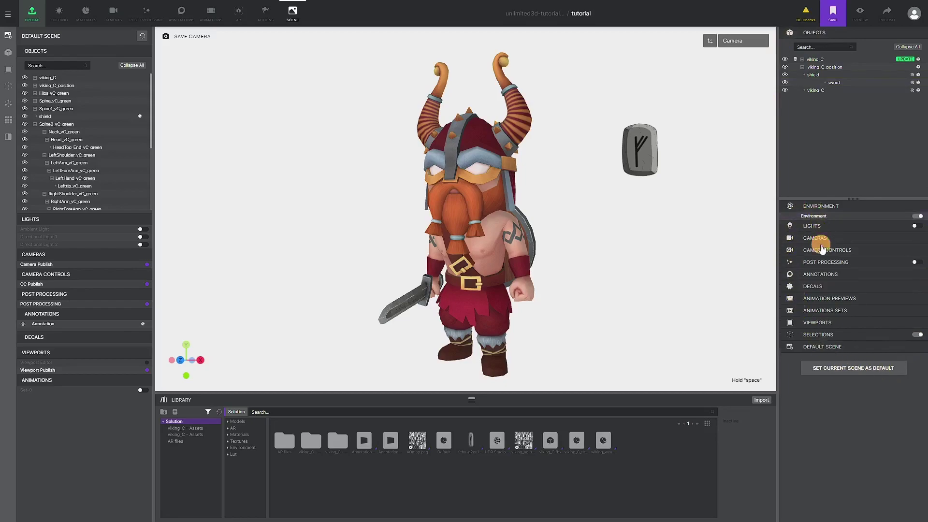
{"action": "left_click", "coordinate": [821, 249]}
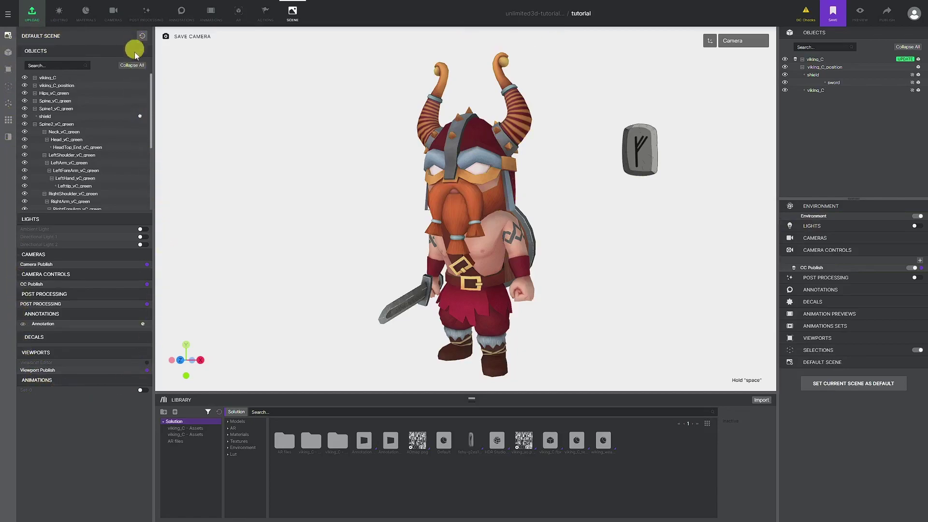
{"action": "left_click", "coordinate": [81, 285]}
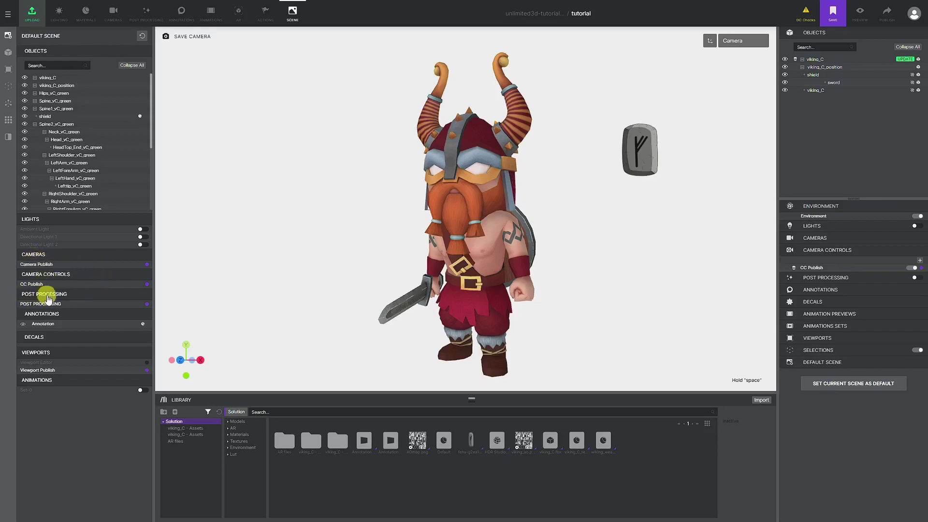
{"action": "left_click", "coordinate": [147, 391]}
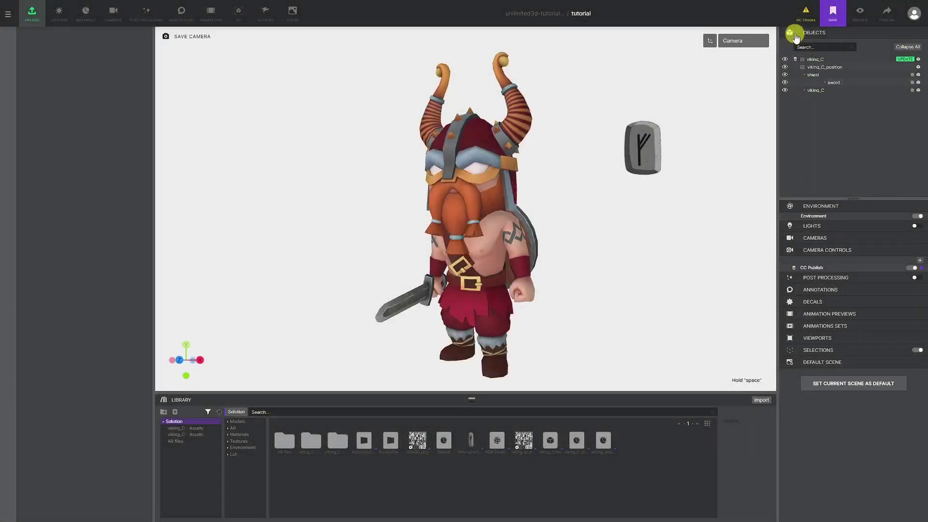
Run the device compatibility checks and switch the report from Desktop to Mobile
{"action": "left_click", "coordinate": [806, 12]}
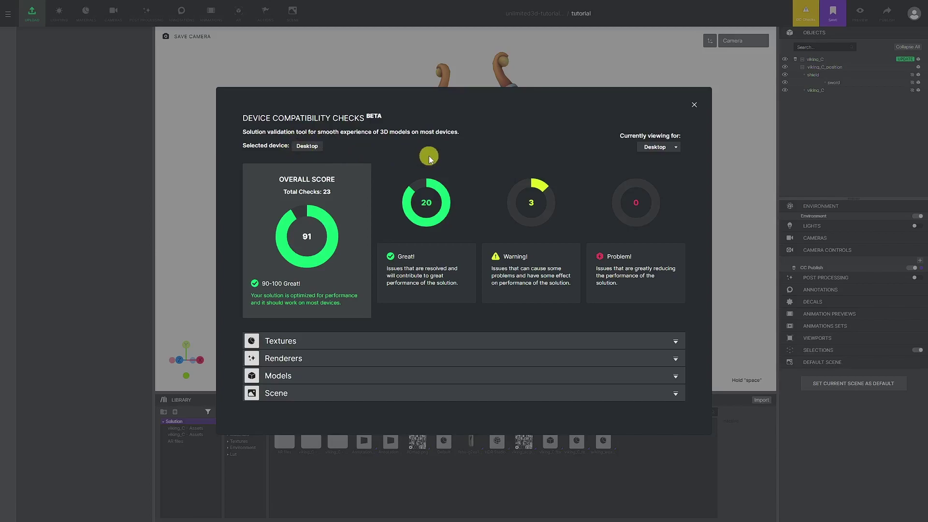
{"action": "left_click", "coordinate": [673, 147]}
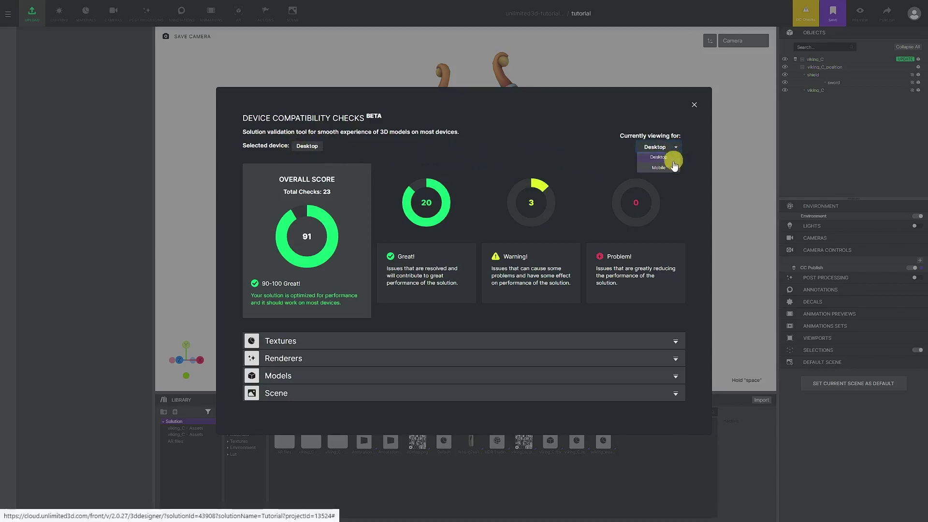
{"action": "left_click", "coordinate": [675, 149]}
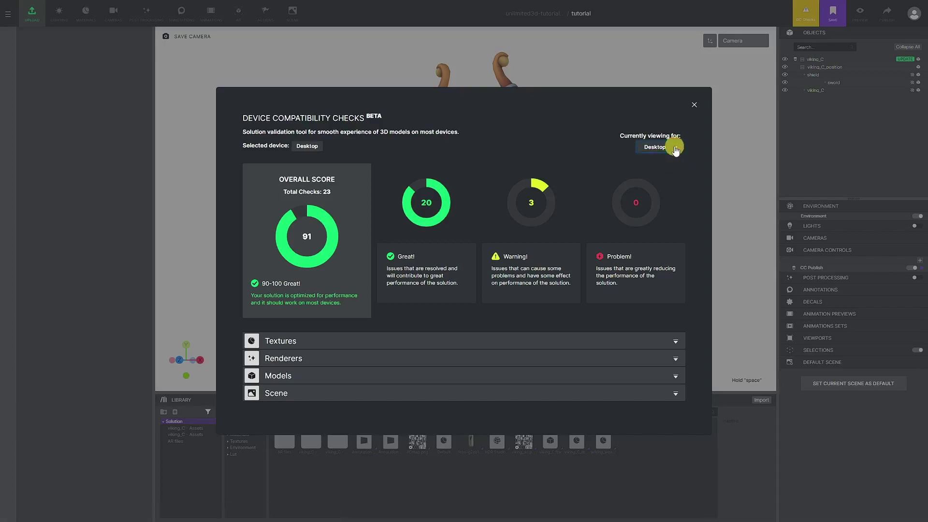
{"action": "left_click", "coordinate": [674, 149]}
{"action": "left_click", "coordinate": [661, 167]}
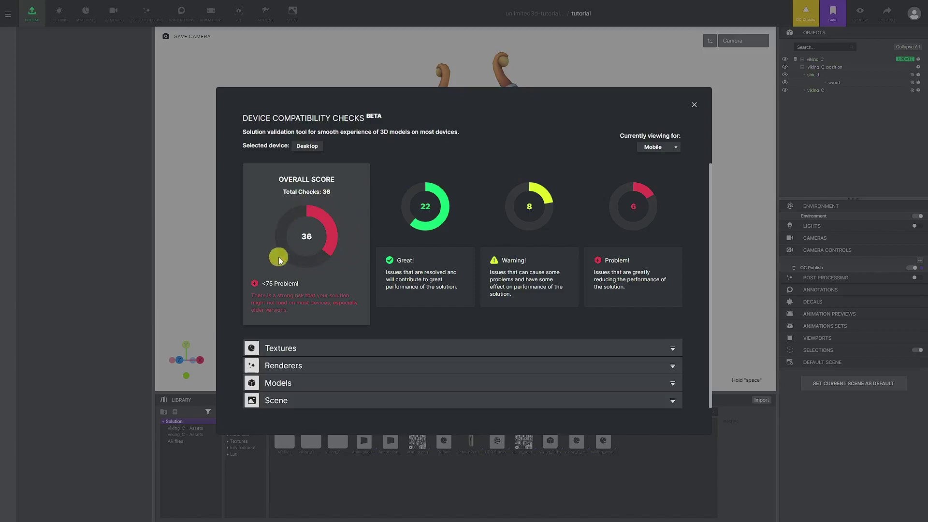
Expand the Textures section of the mobile compatibility report and review each texture's checks
{"action": "left_click", "coordinate": [673, 348]}
{"action": "scroll", "coordinate": [558, 279], "scroll_direction": "down", "scroll_amount": 5}
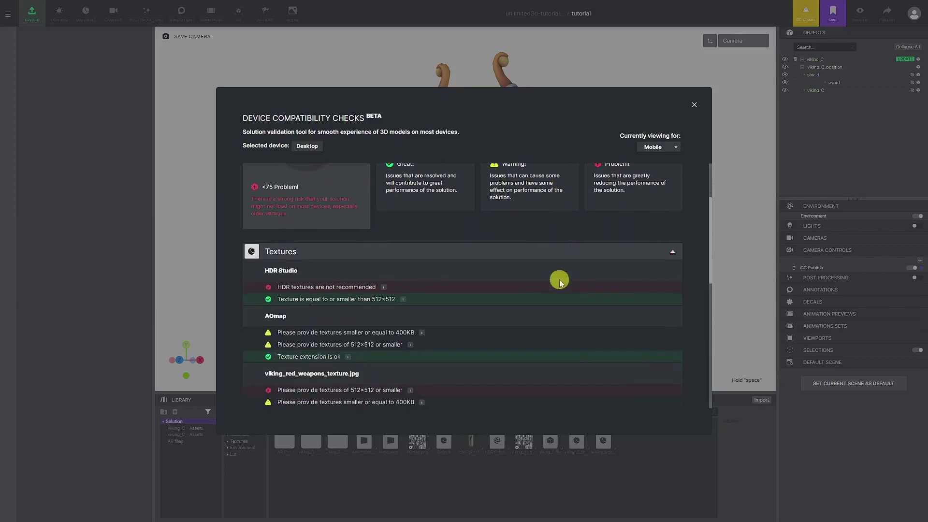
{"action": "scroll", "coordinate": [544, 277], "scroll_direction": "down", "scroll_amount": 2}
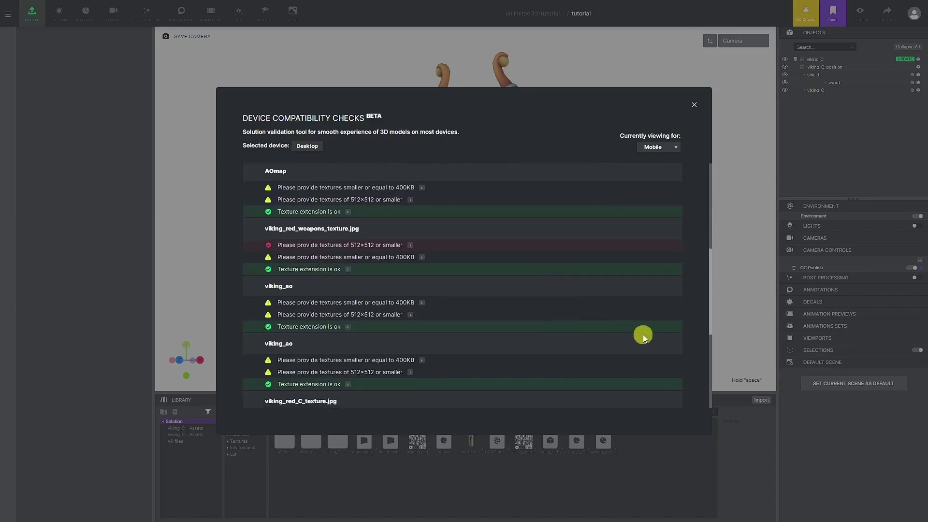
{"action": "scroll", "coordinate": [642, 334], "scroll_direction": "down", "scroll_amount": 3}
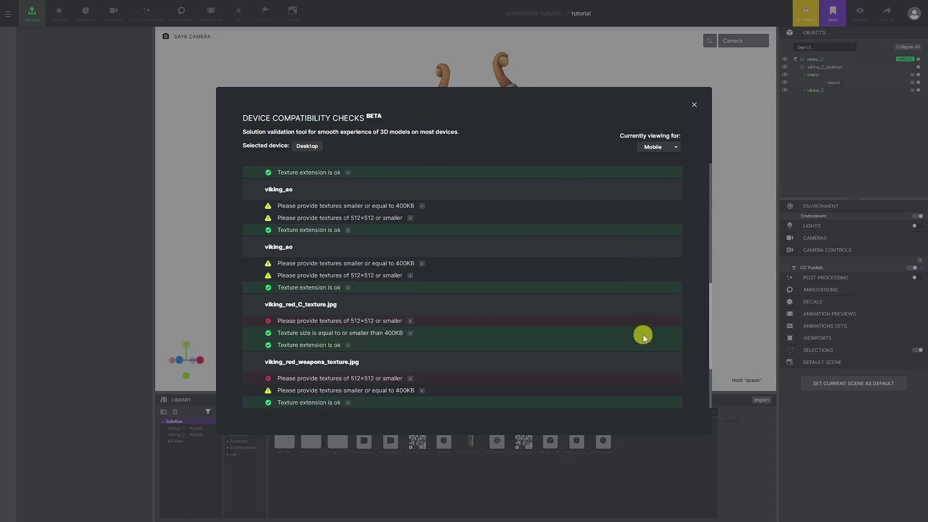
{"action": "scroll", "coordinate": [643, 334], "scroll_direction": "up", "scroll_amount": 10}
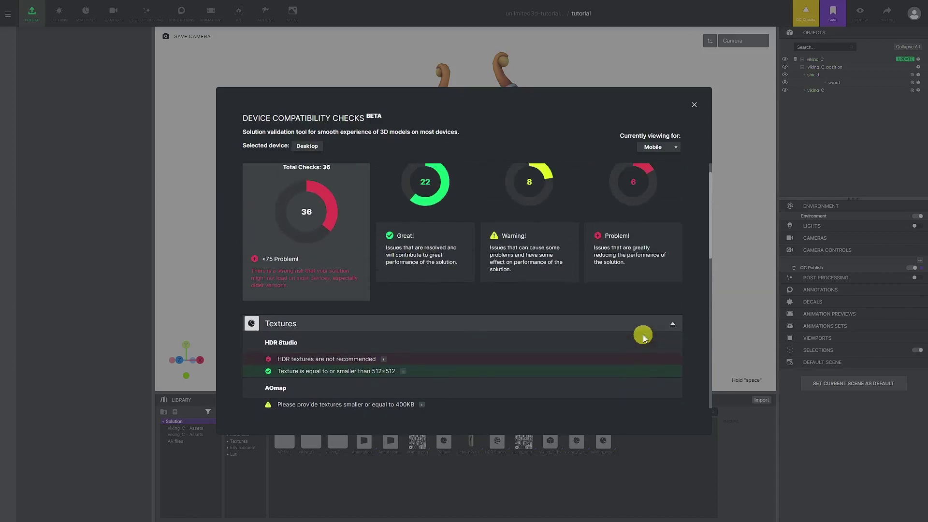
{"action": "scroll", "coordinate": [642, 334], "scroll_direction": "up", "scroll_amount": 1}
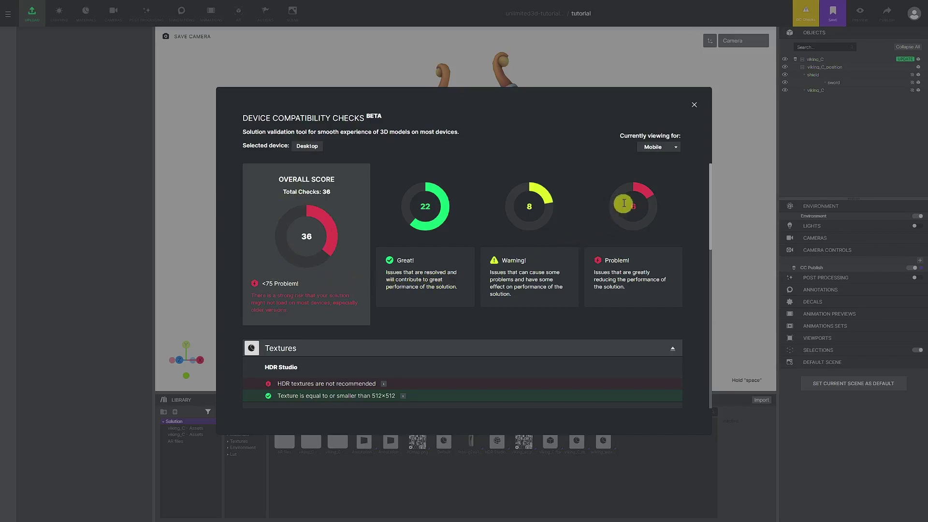
Switch the compatibility report back to Desktop and review its Textures, Renderers and Models checks
{"action": "left_click", "coordinate": [653, 147]}
{"action": "left_click", "coordinate": [657, 157]}
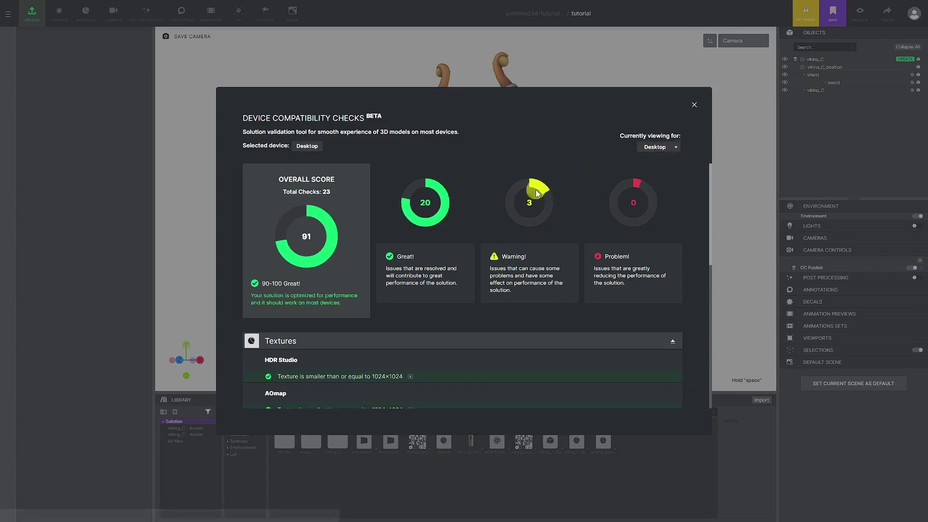
{"action": "scroll", "coordinate": [448, 291], "scroll_direction": "down", "scroll_amount": 3}
{"action": "scroll", "coordinate": [448, 291], "scroll_direction": "down", "scroll_amount": 3}
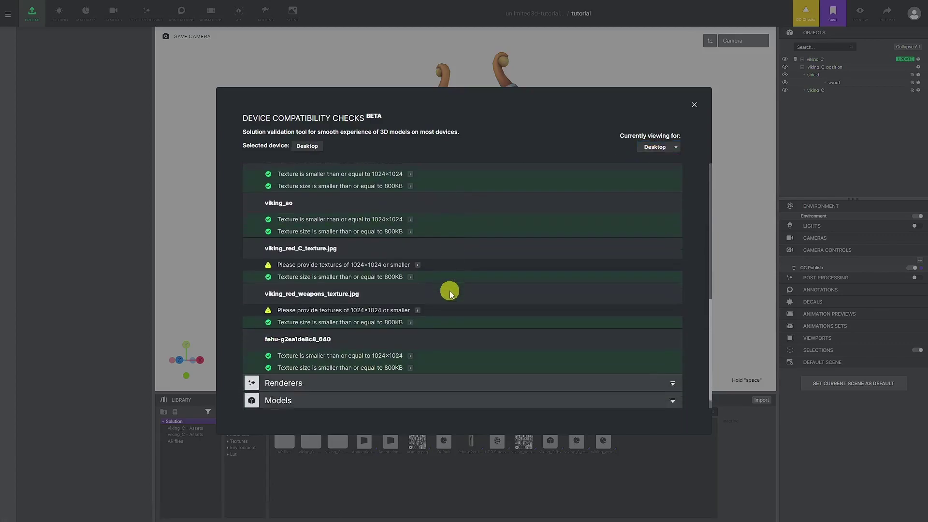
{"action": "left_click", "coordinate": [562, 362]}
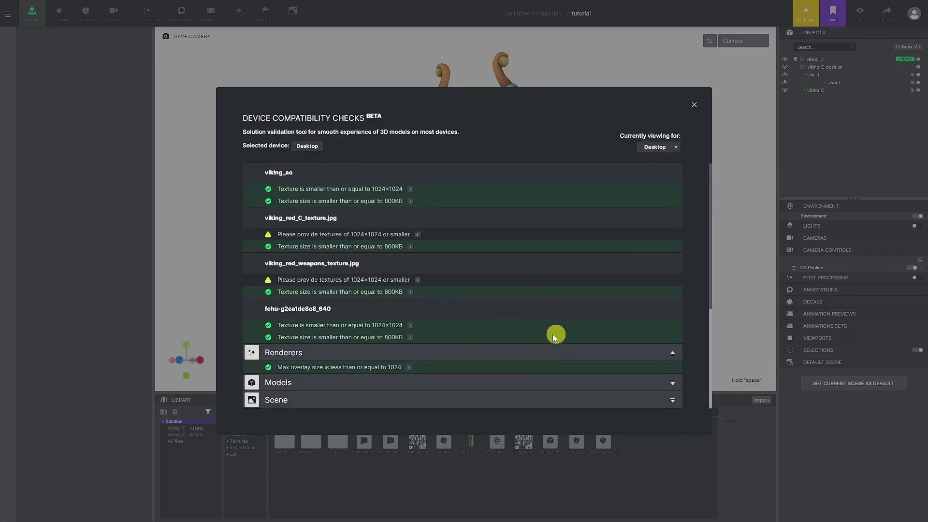
{"action": "left_click", "coordinate": [485, 382]}
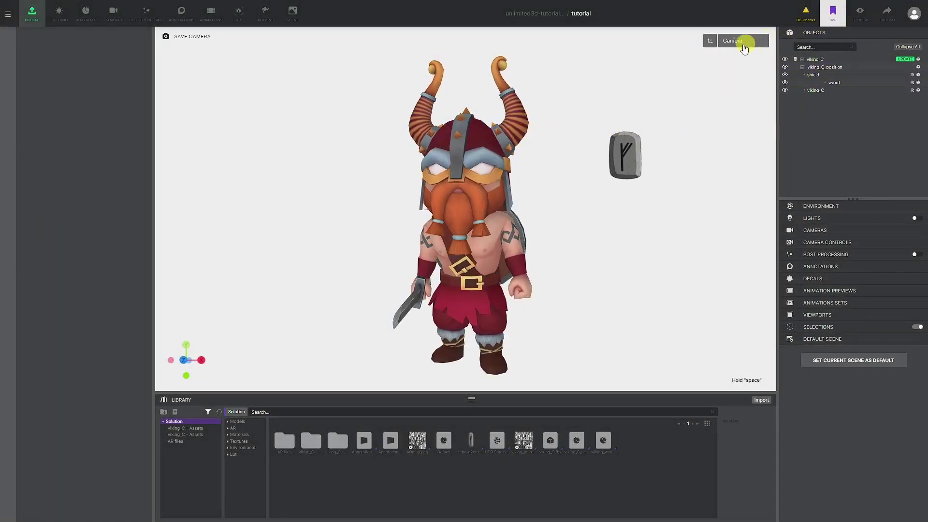
Add a new light to the scene's list of lights without saving the project
{"action": "left_click_drag", "start_coordinate": [583, 101], "coordinate": [568, 106]}
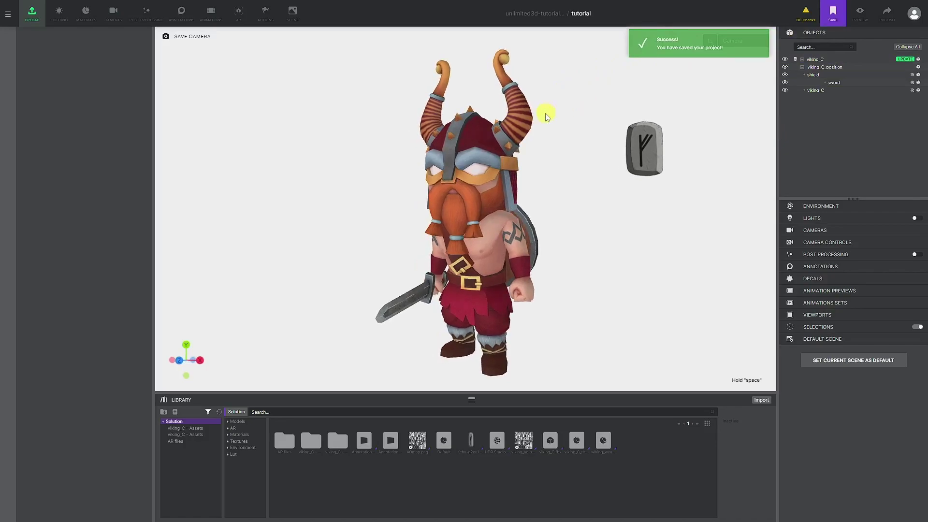
{"action": "left_click", "coordinate": [59, 14]}
{"action": "left_click", "coordinate": [8, 52]}
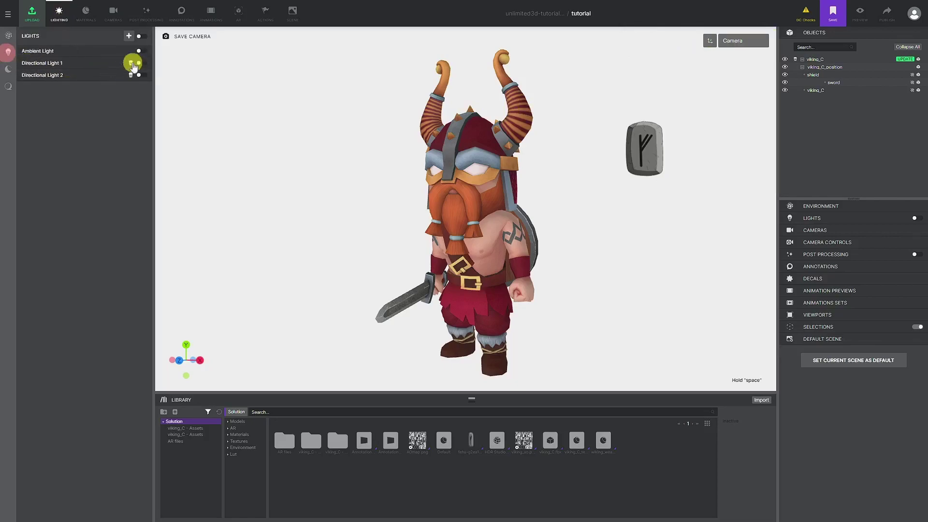
{"action": "left_click", "coordinate": [128, 35]}
{"action": "left_click", "coordinate": [449, 309]}
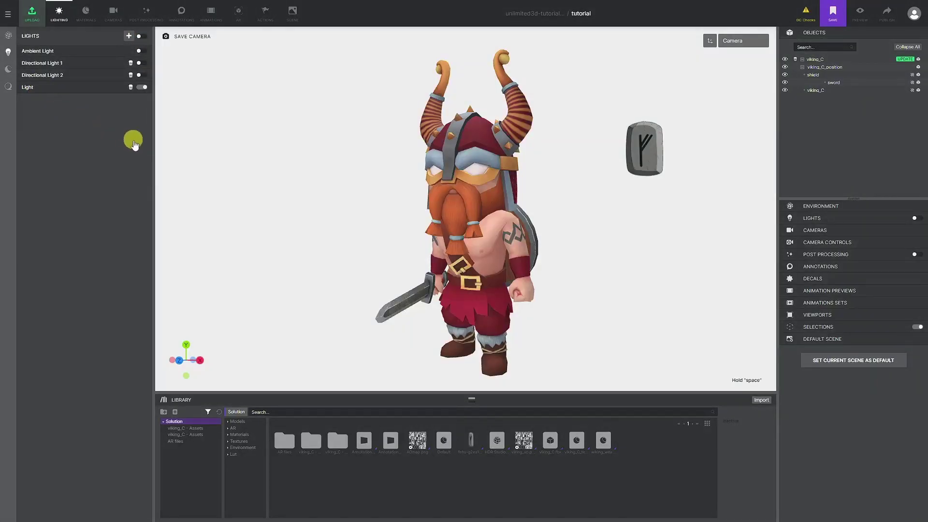
Reload the designer, discarding the unsaved changes, and check the list of lights
{"action": "key", "text": "F5"}
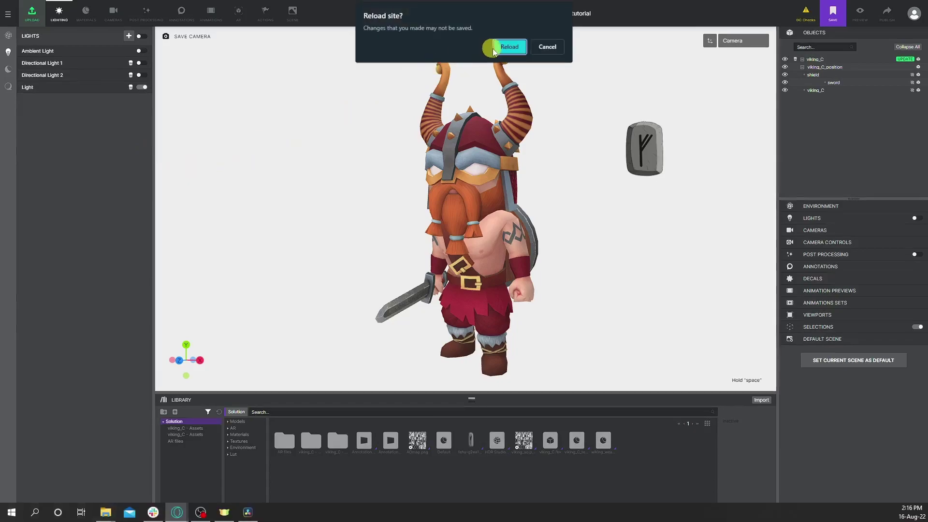
{"action": "left_click", "coordinate": [505, 47]}
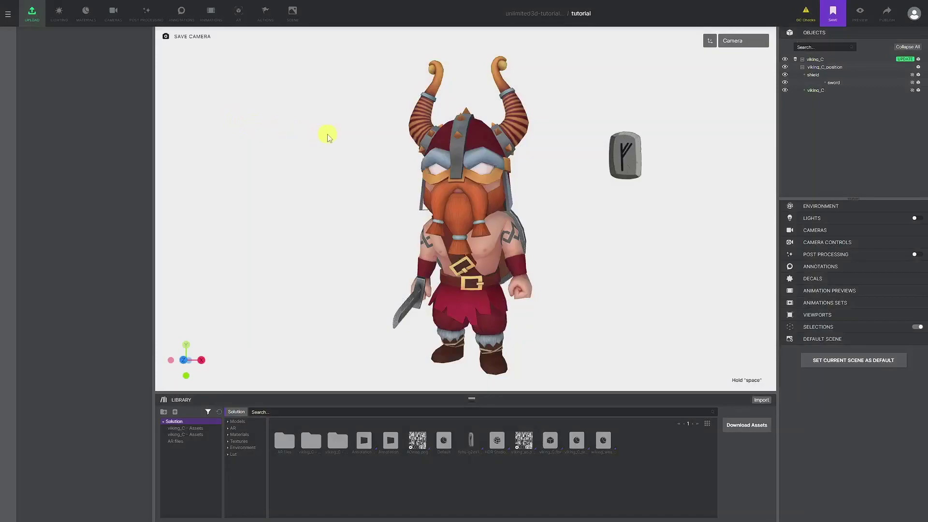
{"action": "left_click", "coordinate": [59, 12]}
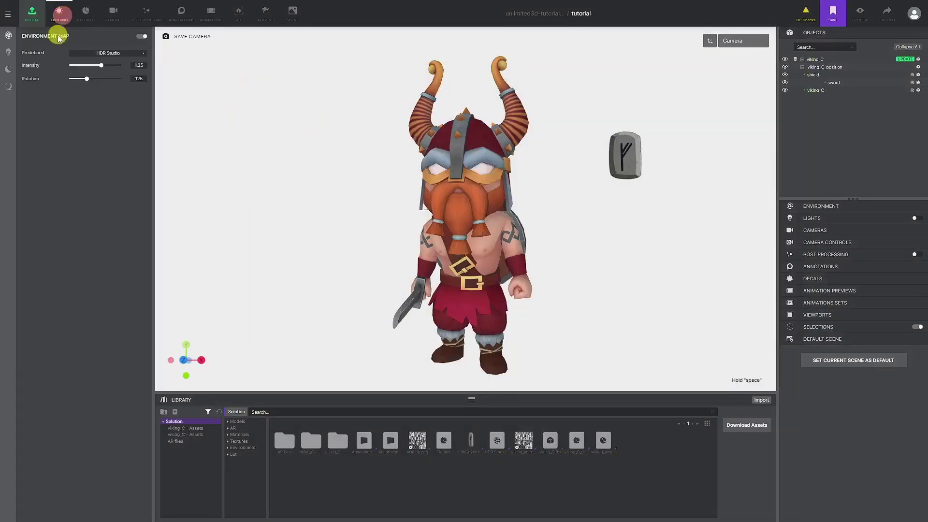
{"action": "left_click", "coordinate": [8, 52]}
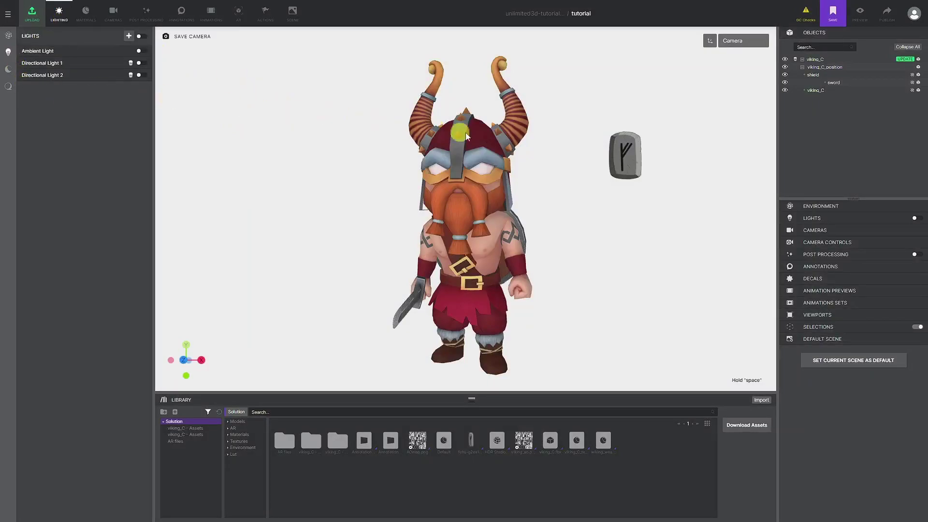
Save the project
{"action": "left_click_drag", "start_coordinate": [475, 138], "coordinate": [509, 143]}
{"action": "left_click", "coordinate": [801, 70]}
{"action": "left_click", "coordinate": [839, 18]}
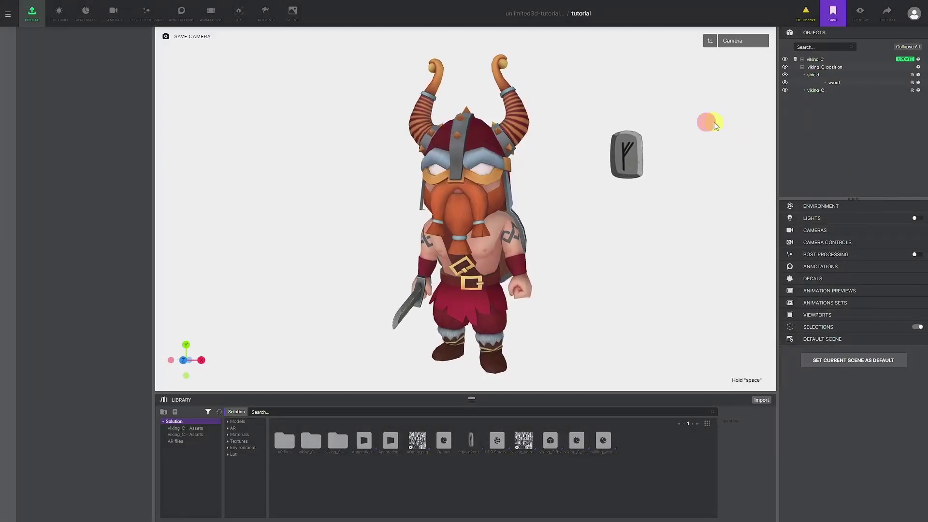
Preview the scene with the iPhone X preset, check the other device presets and orbit around the viking
{"action": "left_click", "coordinate": [859, 13]}
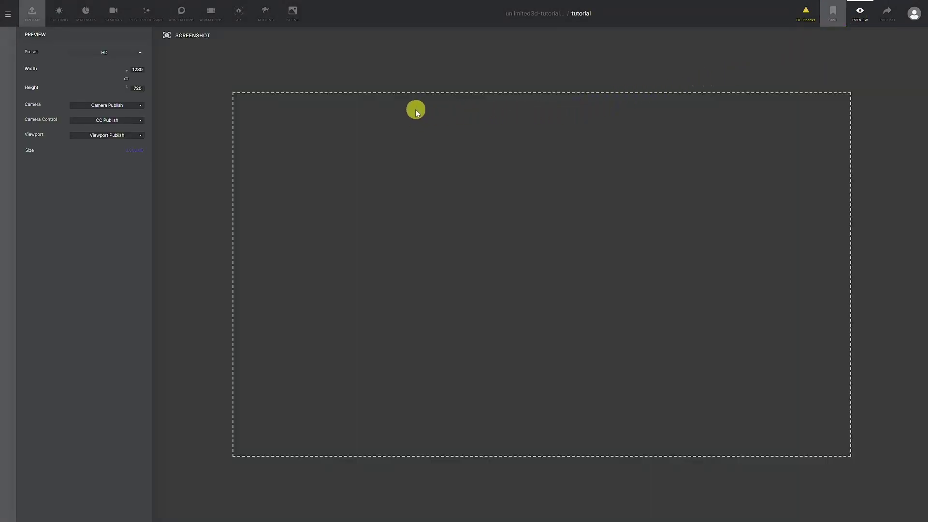
{"action": "left_click", "coordinate": [133, 54]}
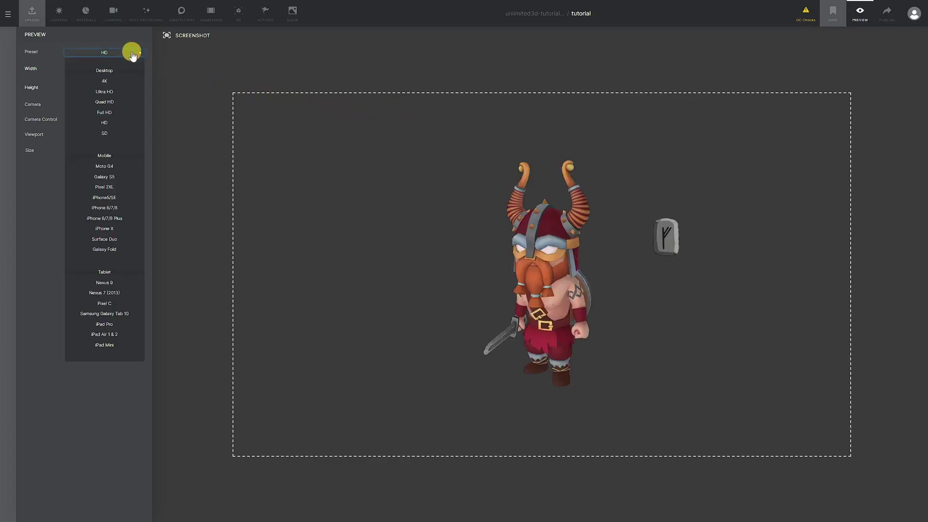
{"action": "left_click", "coordinate": [112, 231]}
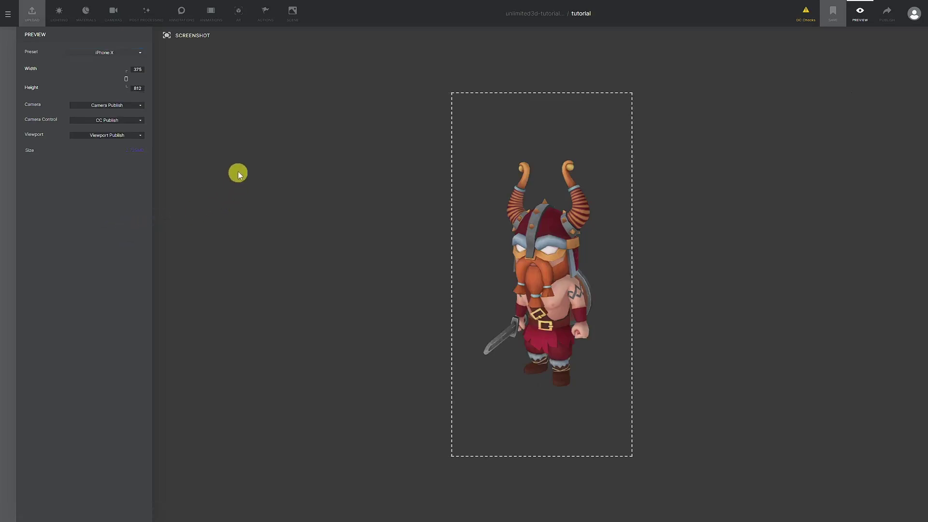
{"action": "left_click", "coordinate": [139, 55]}
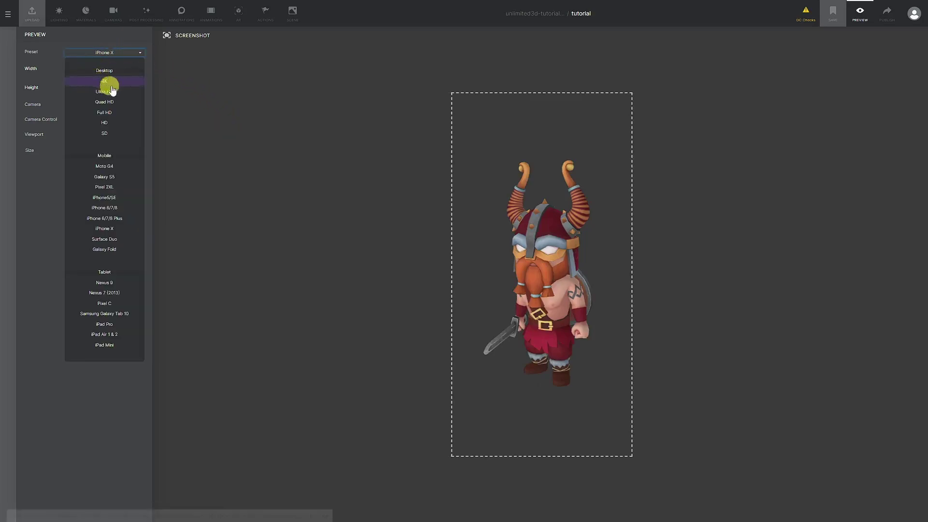
{"action": "left_click", "coordinate": [142, 52]}
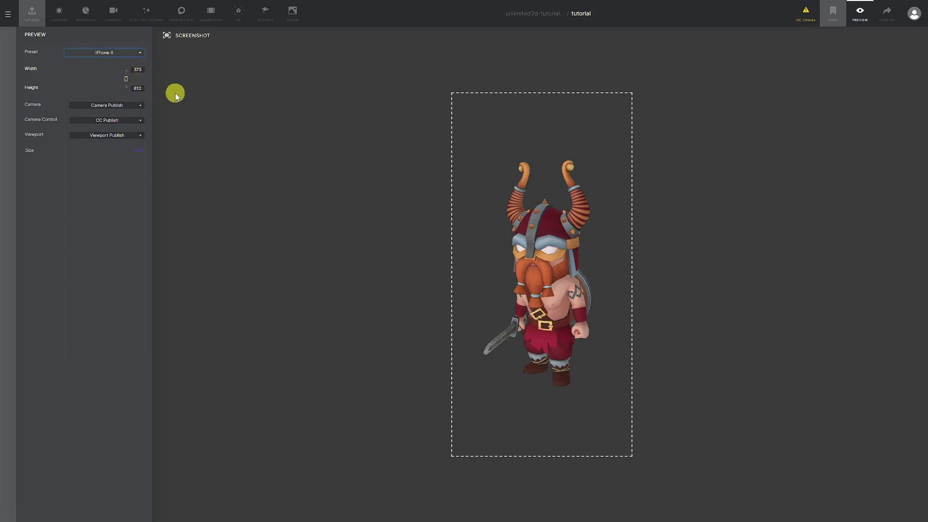
{"action": "mouse_move", "coordinate": [517, 195]}
{"action": "left_mouse_down"}
{"action": "mouse_move", "coordinate": [506, 196]}
{"action": "mouse_move", "coordinate": [530, 196]}
{"action": "left_mouse_up"}
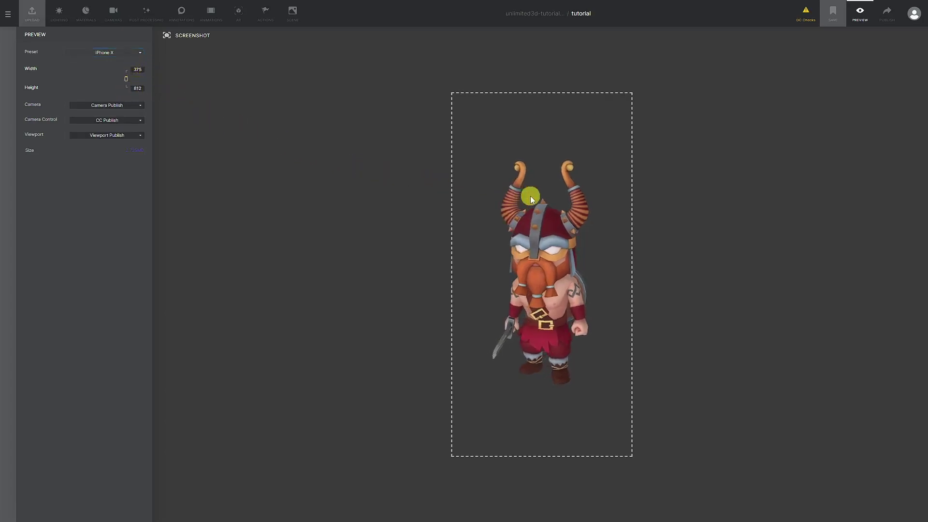
Check the preview's camera and camera control options, and compare Viewport Editor with Viewport Publish
{"action": "left_click", "coordinate": [134, 105]}
{"action": "left_click", "coordinate": [160, 133]}
{"action": "left_click", "coordinate": [131, 120]}
{"action": "left_click", "coordinate": [107, 134]}
{"action": "left_click", "coordinate": [106, 136]}
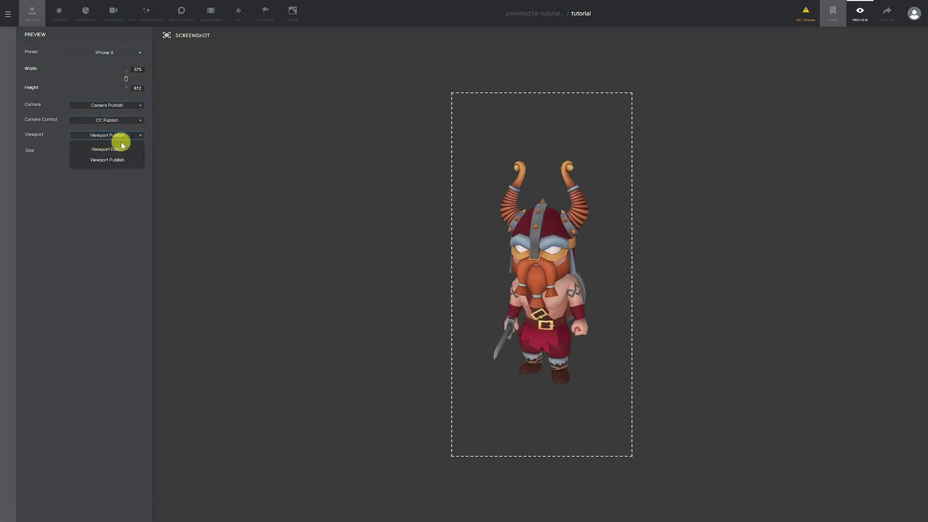
{"action": "left_click", "coordinate": [112, 149]}
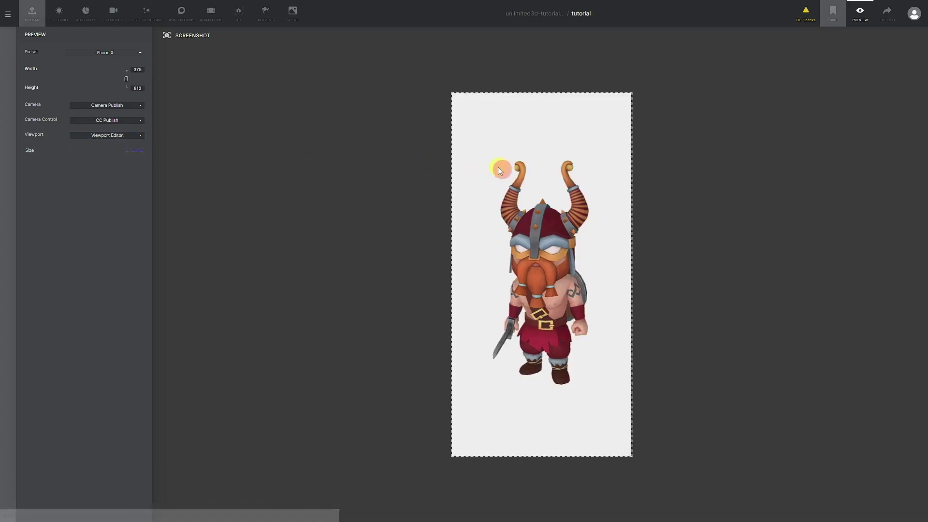
{"action": "left_click", "coordinate": [119, 141]}
{"action": "left_click", "coordinate": [116, 159]}
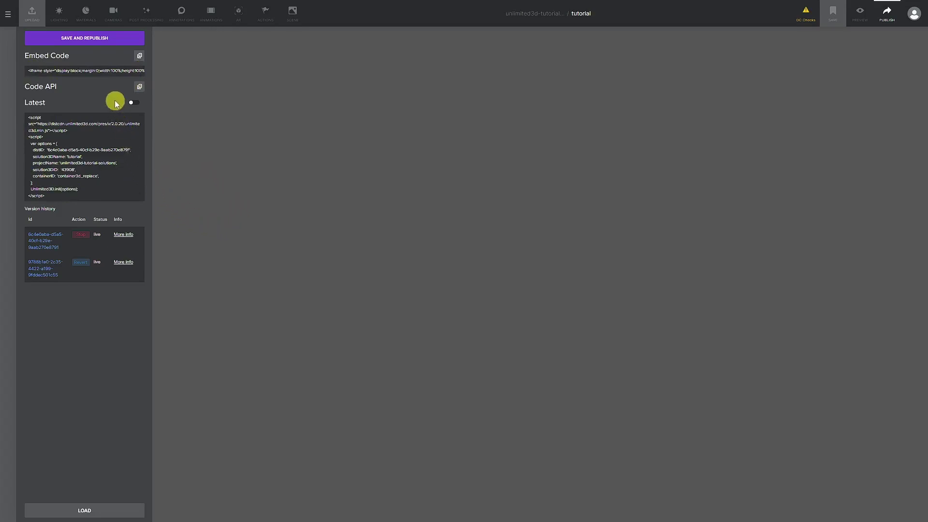
Start saving and republishing the solution, and dismiss the republish confirmation
{"action": "left_click", "coordinate": [92, 38]}
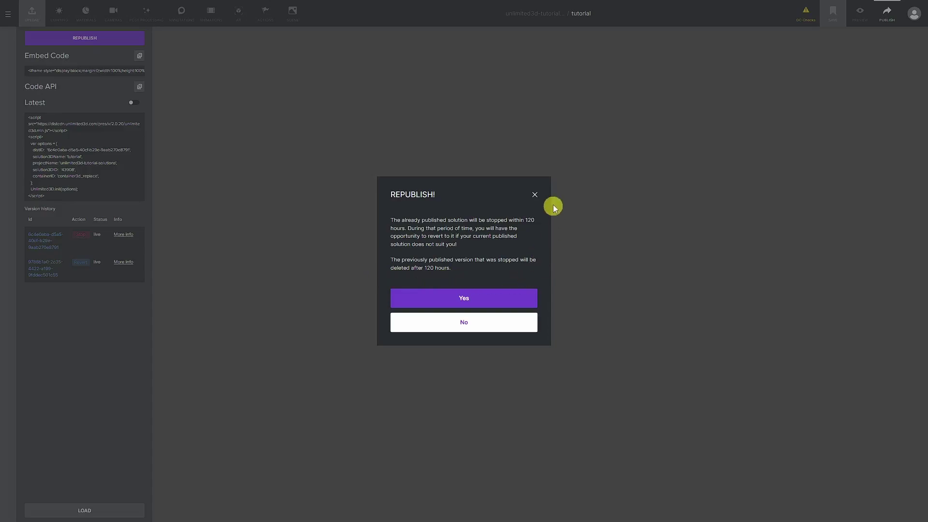
{"action": "left_click", "coordinate": [534, 195]}
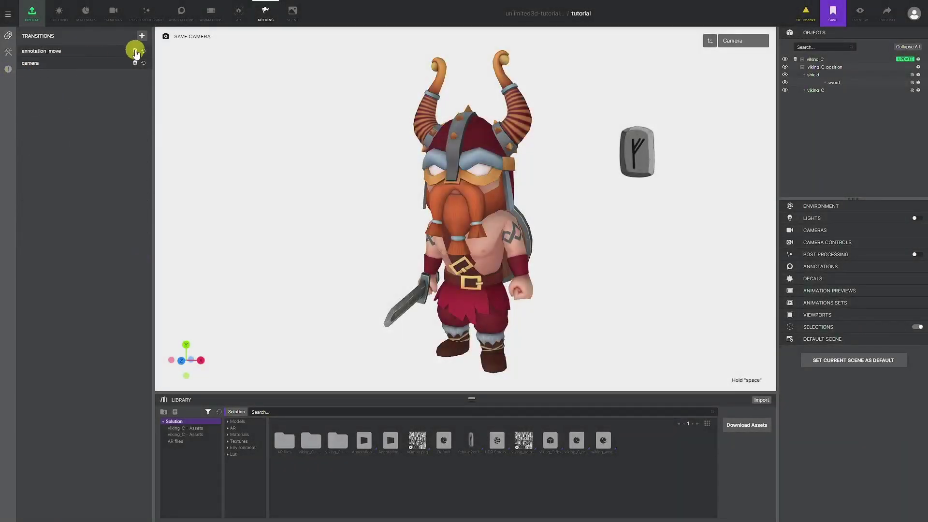
Add a Camera transition named camera_reset that targets Camera Publish, with position, direction and FOV included
{"action": "left_click", "coordinate": [142, 37]}
{"action": "left_click", "coordinate": [420, 225]}
{"action": "type", "text": "camera_reset"}
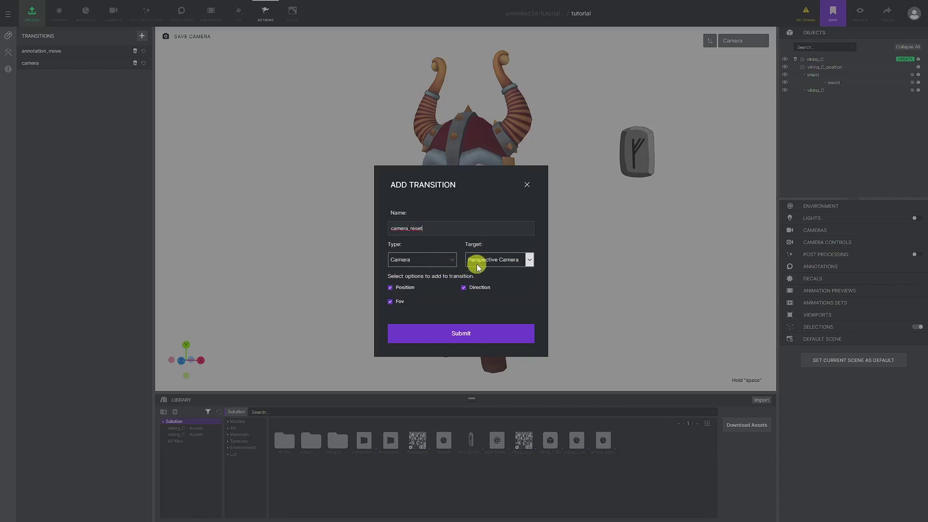
{"action": "left_click", "coordinate": [483, 259]}
{"action": "left_click", "coordinate": [490, 276]}
{"action": "left_click", "coordinate": [416, 259]}
{"action": "left_click", "coordinate": [414, 268]}
{"action": "left_click", "coordinate": [470, 339]}
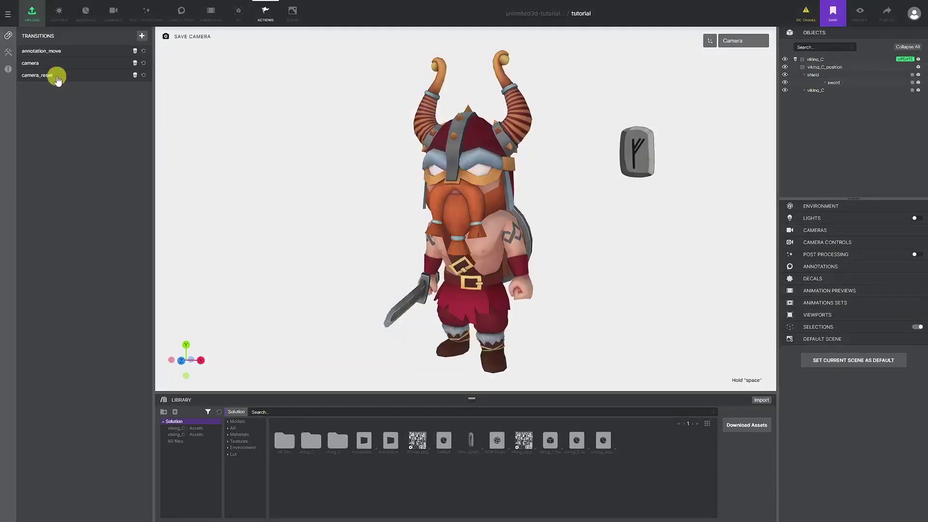
Expand the camera_reset transition and set Camera Publish's position to X 114, Y 125, Z 260 cm
{"action": "left_click", "coordinate": [56, 76]}
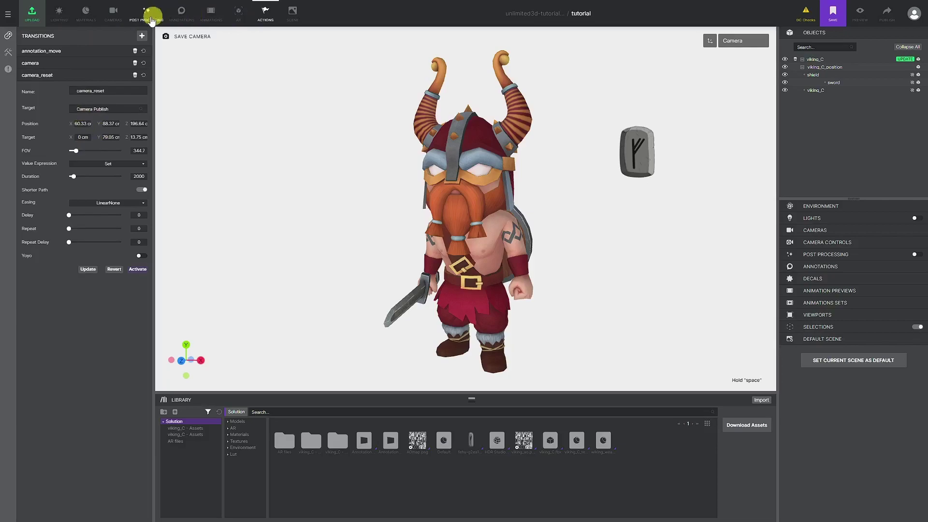
{"action": "left_click", "coordinate": [113, 13]}
{"action": "left_click", "coordinate": [46, 51]}
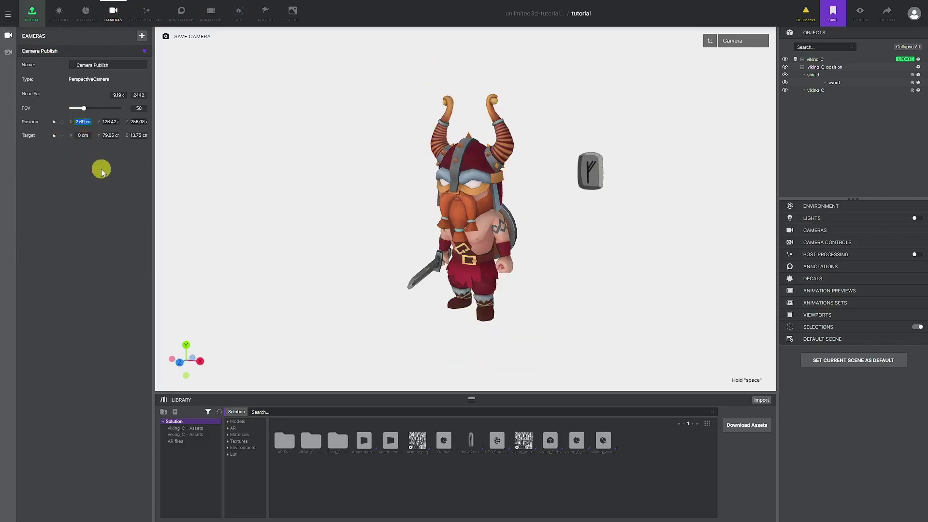
{"action": "type", "text": "114"}
{"action": "key", "text": "Tab"}
{"action": "type", "text": "125"}
{"action": "key", "text": "Tab"}
{"action": "type", "text": "260"}
{"action": "key", "text": "Return"}
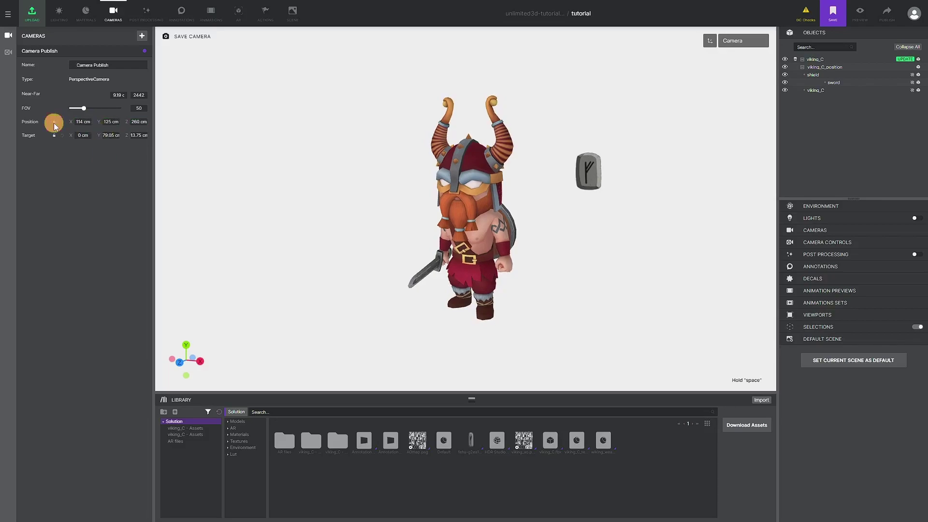
Set the camera_reset transition's position to 114, 125, 260 cm and test the camera and camera_reset transitions
{"action": "left_click", "coordinate": [265, 18]}
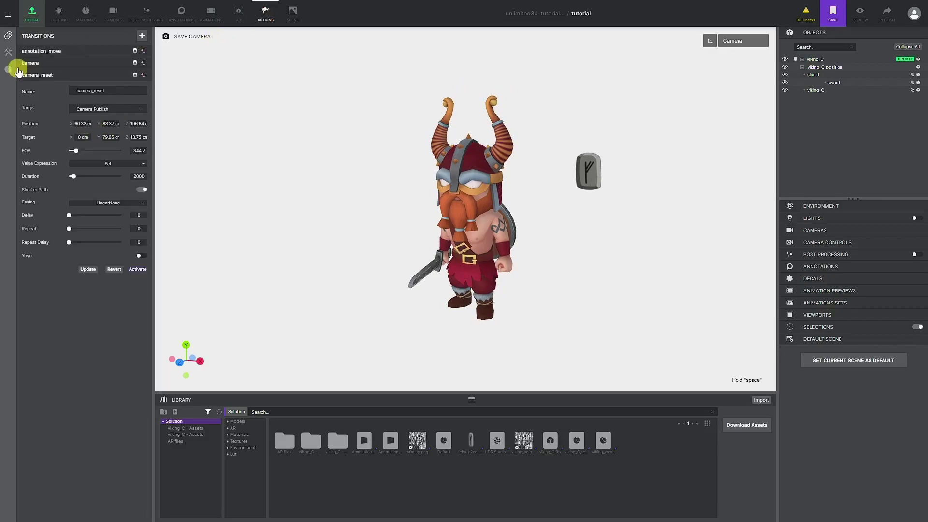
{"action": "left_click", "coordinate": [83, 123]}
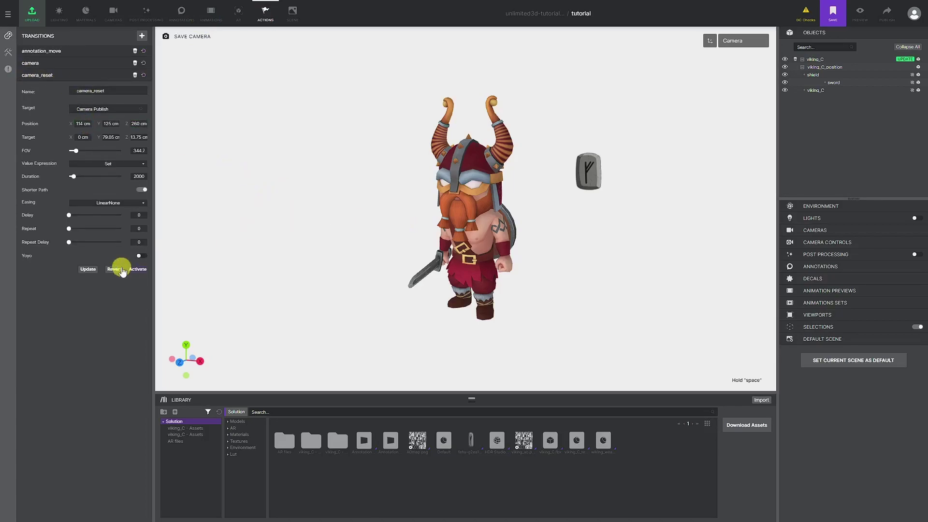
{"action": "left_click", "coordinate": [39, 63]}
{"action": "left_click", "coordinate": [138, 257]}
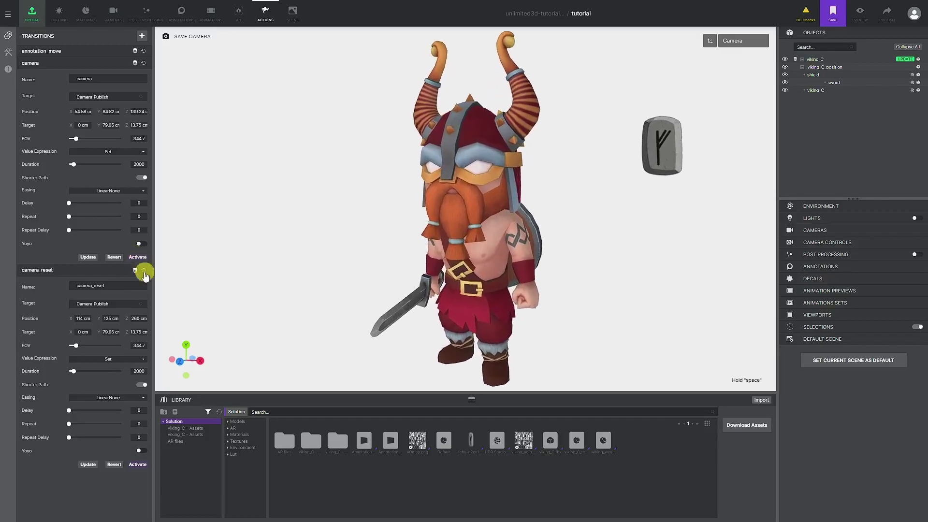
{"action": "left_click", "coordinate": [137, 464]}
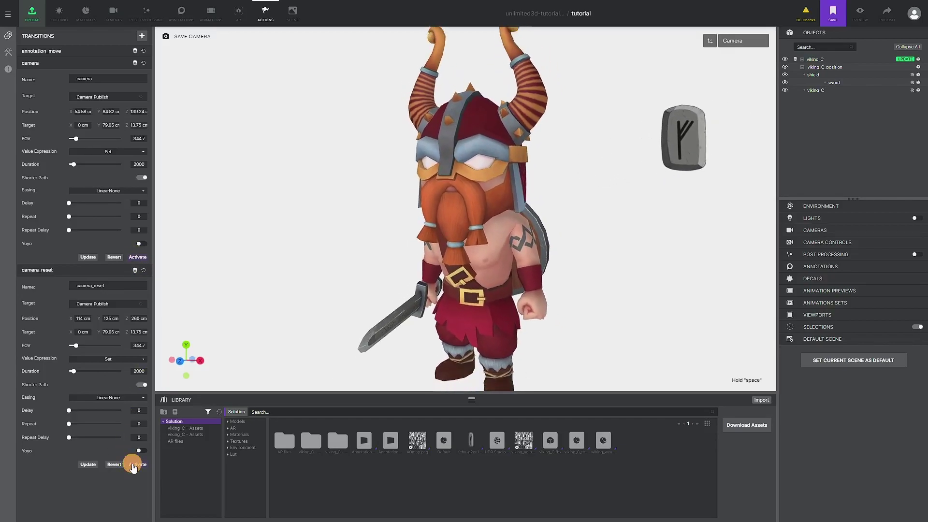
Set the easing of the camera_reset and camera transitions to QuadraticInOut
{"action": "left_click", "coordinate": [121, 360]}
{"action": "left_click", "coordinate": [108, 397]}
{"action": "left_click", "coordinate": [108, 441]}
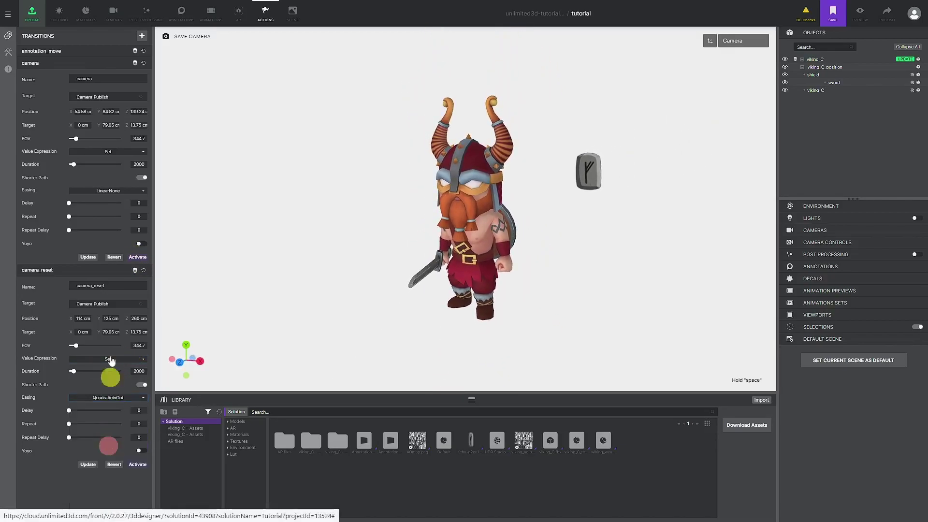
{"action": "left_click", "coordinate": [105, 193]}
{"action": "left_click", "coordinate": [117, 230]}
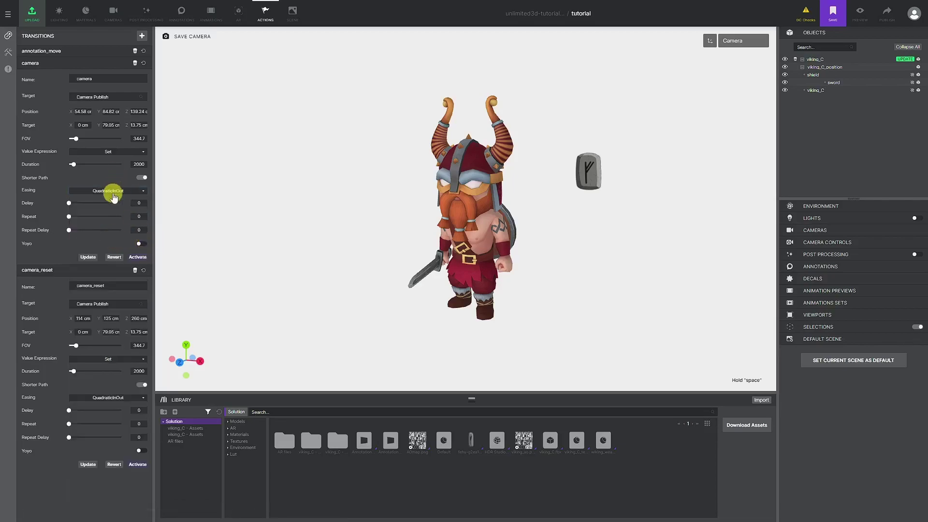